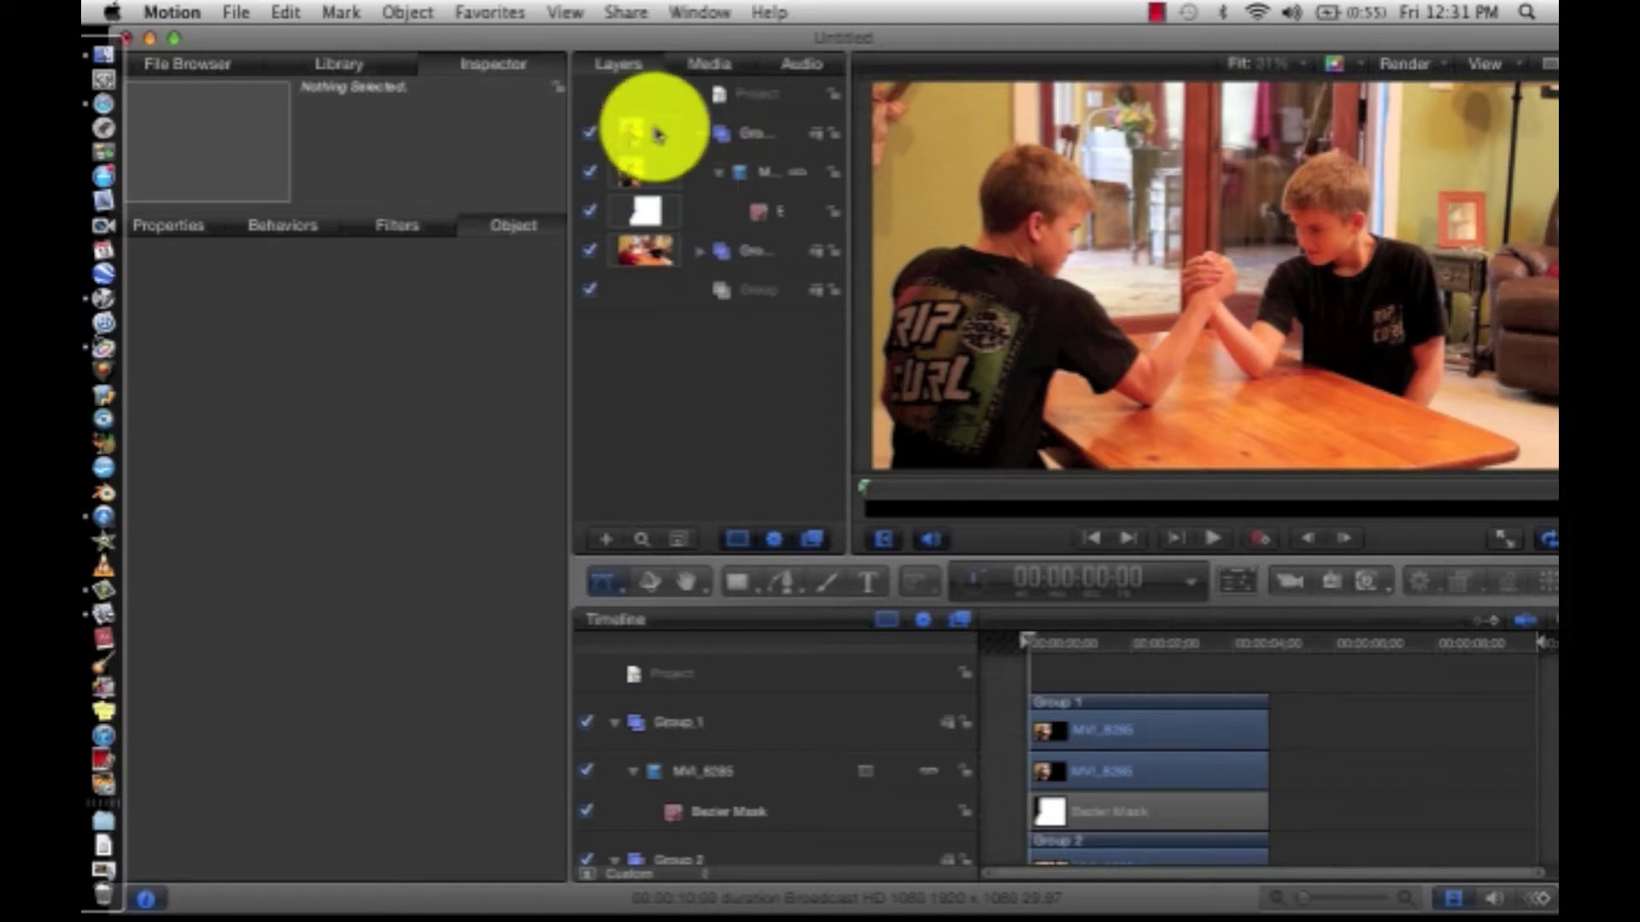
Collapse Group_1 in the layer list and set the canvas zoom to 100%.
{"action": "left_click", "coordinate": [700, 135]}
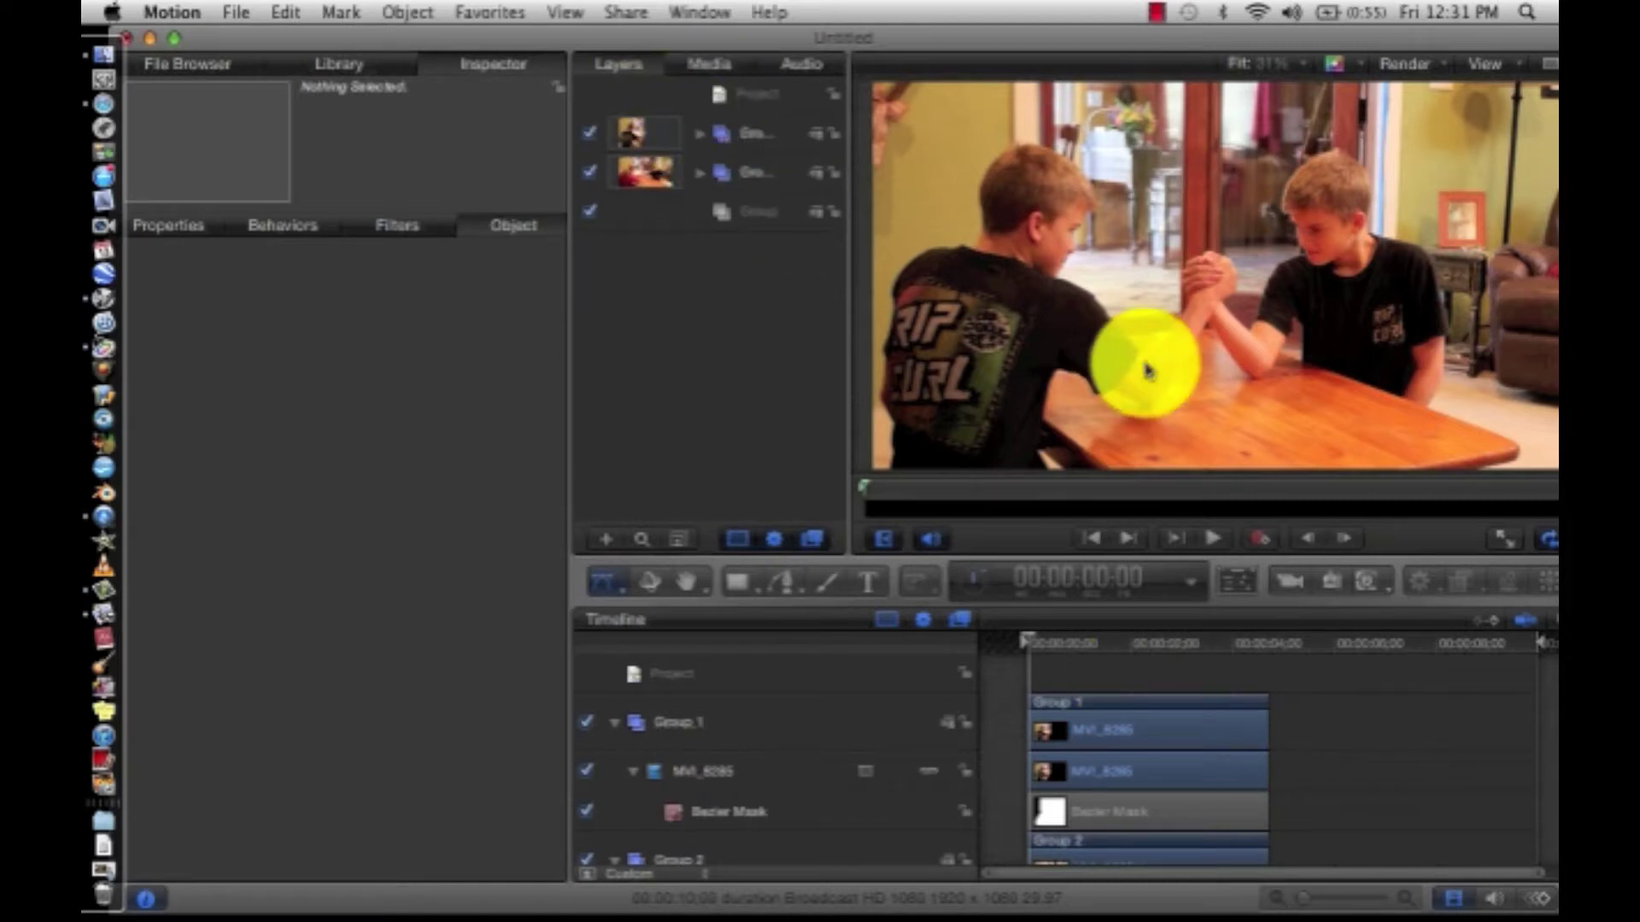
{"action": "left_click", "coordinate": [1281, 61]}
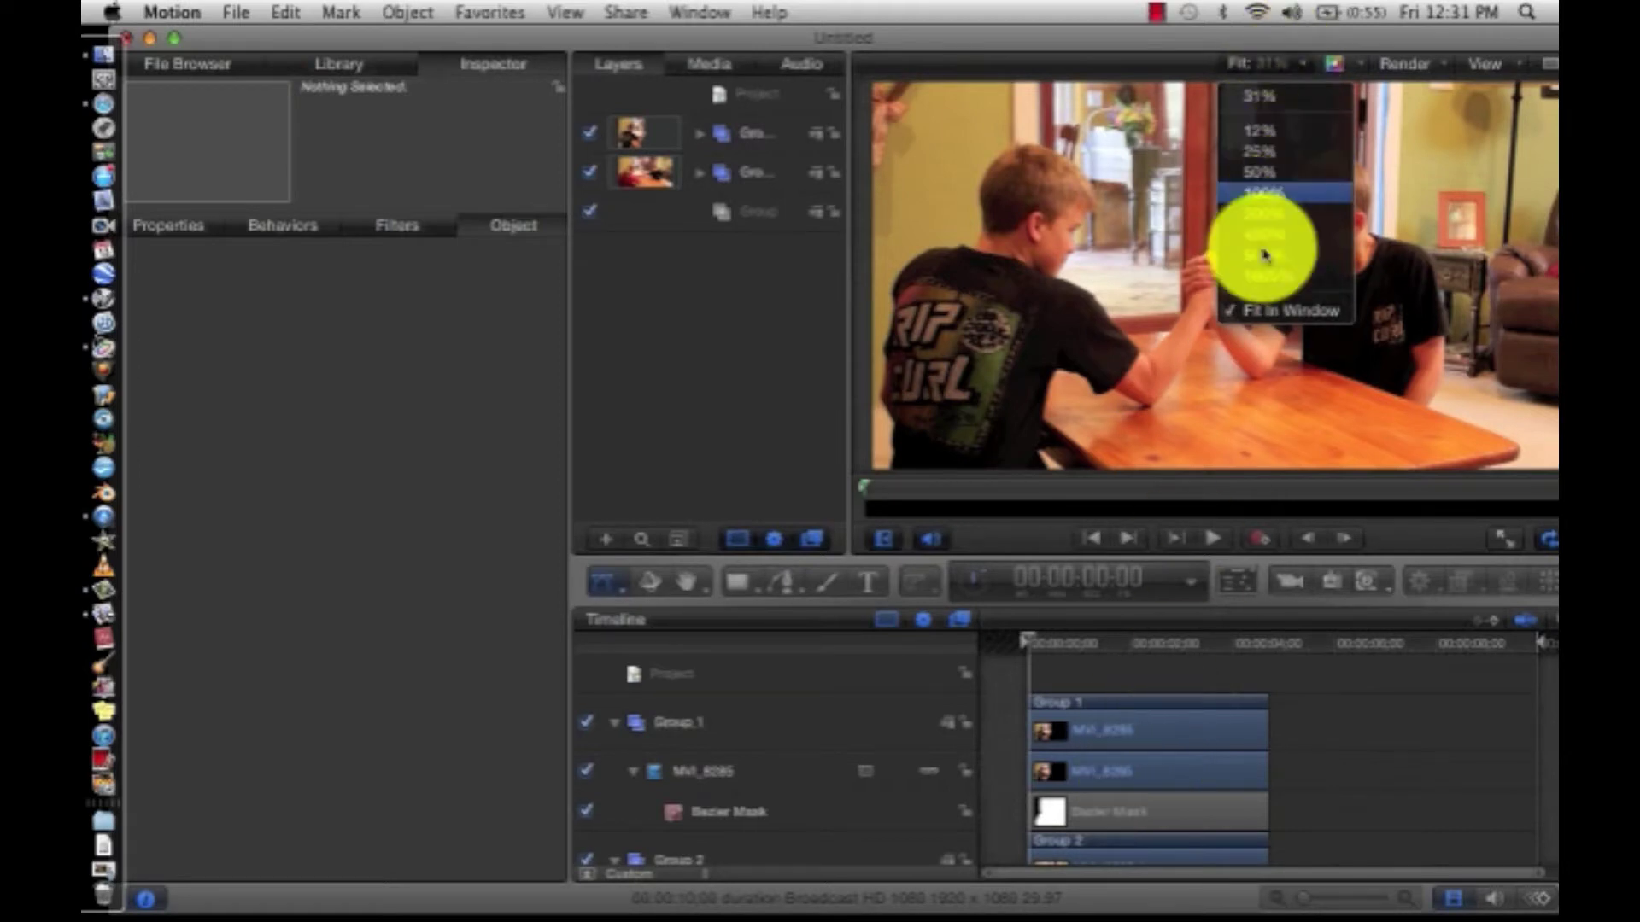
{"action": "left_click", "coordinate": [1264, 193]}
Scroll the canvas to inspect the clasped hands and arms where the two clips meet.
{"action": "scroll", "coordinate": [1185, 468], "scroll_direction": "down", "scroll_amount": 5}
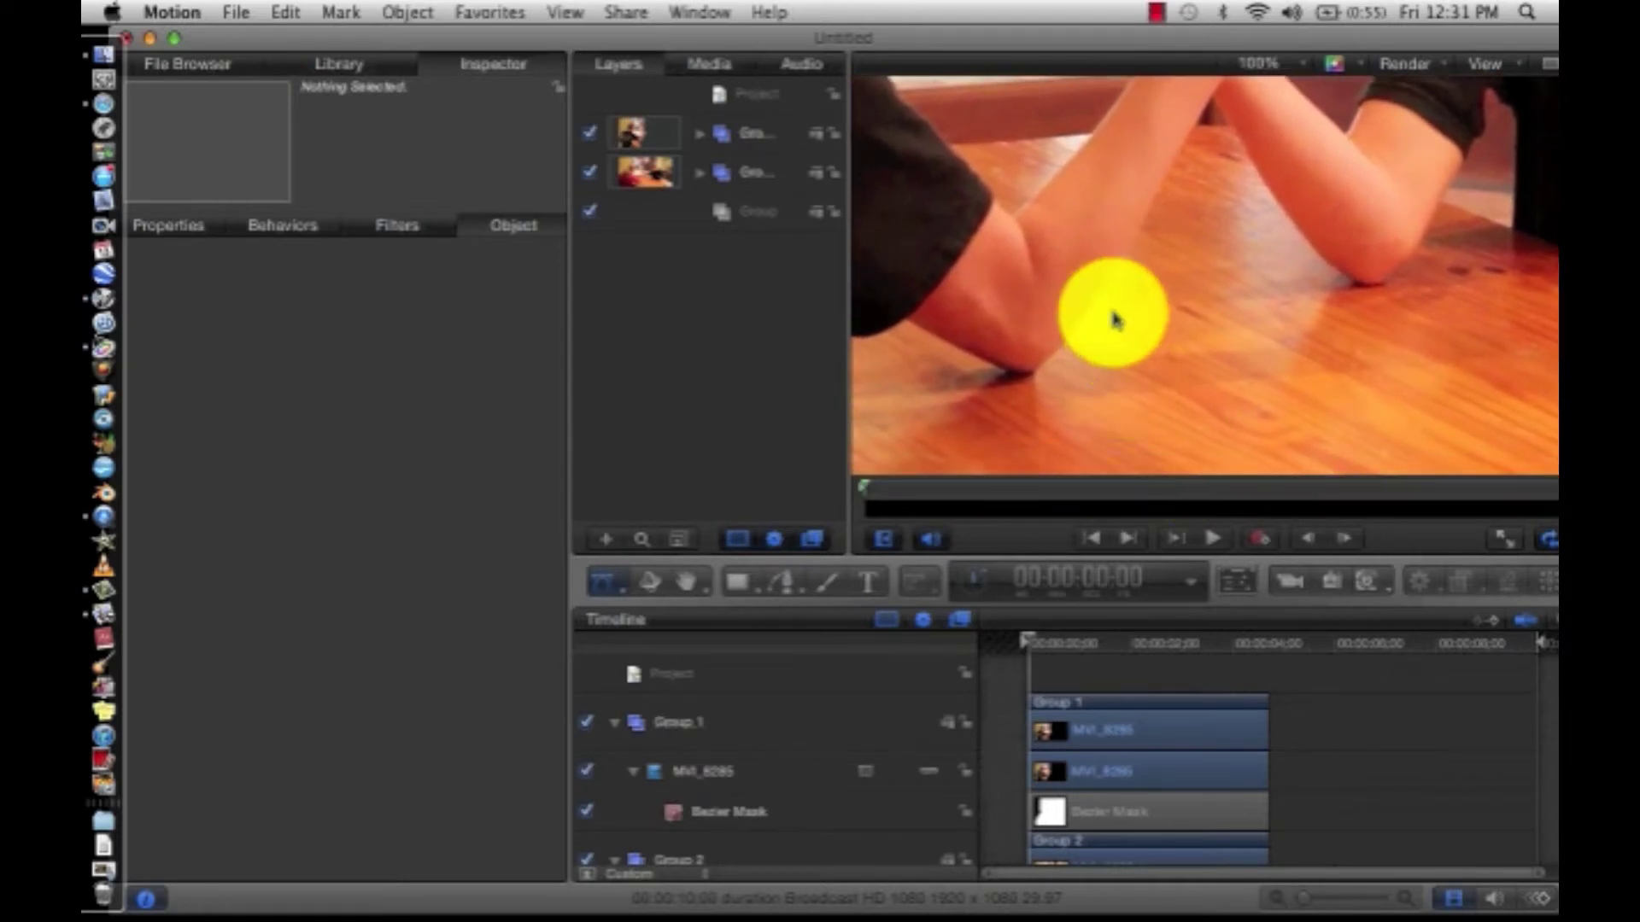
{"action": "scroll", "coordinate": [1150, 214], "scroll_direction": "up", "scroll_amount": 3}
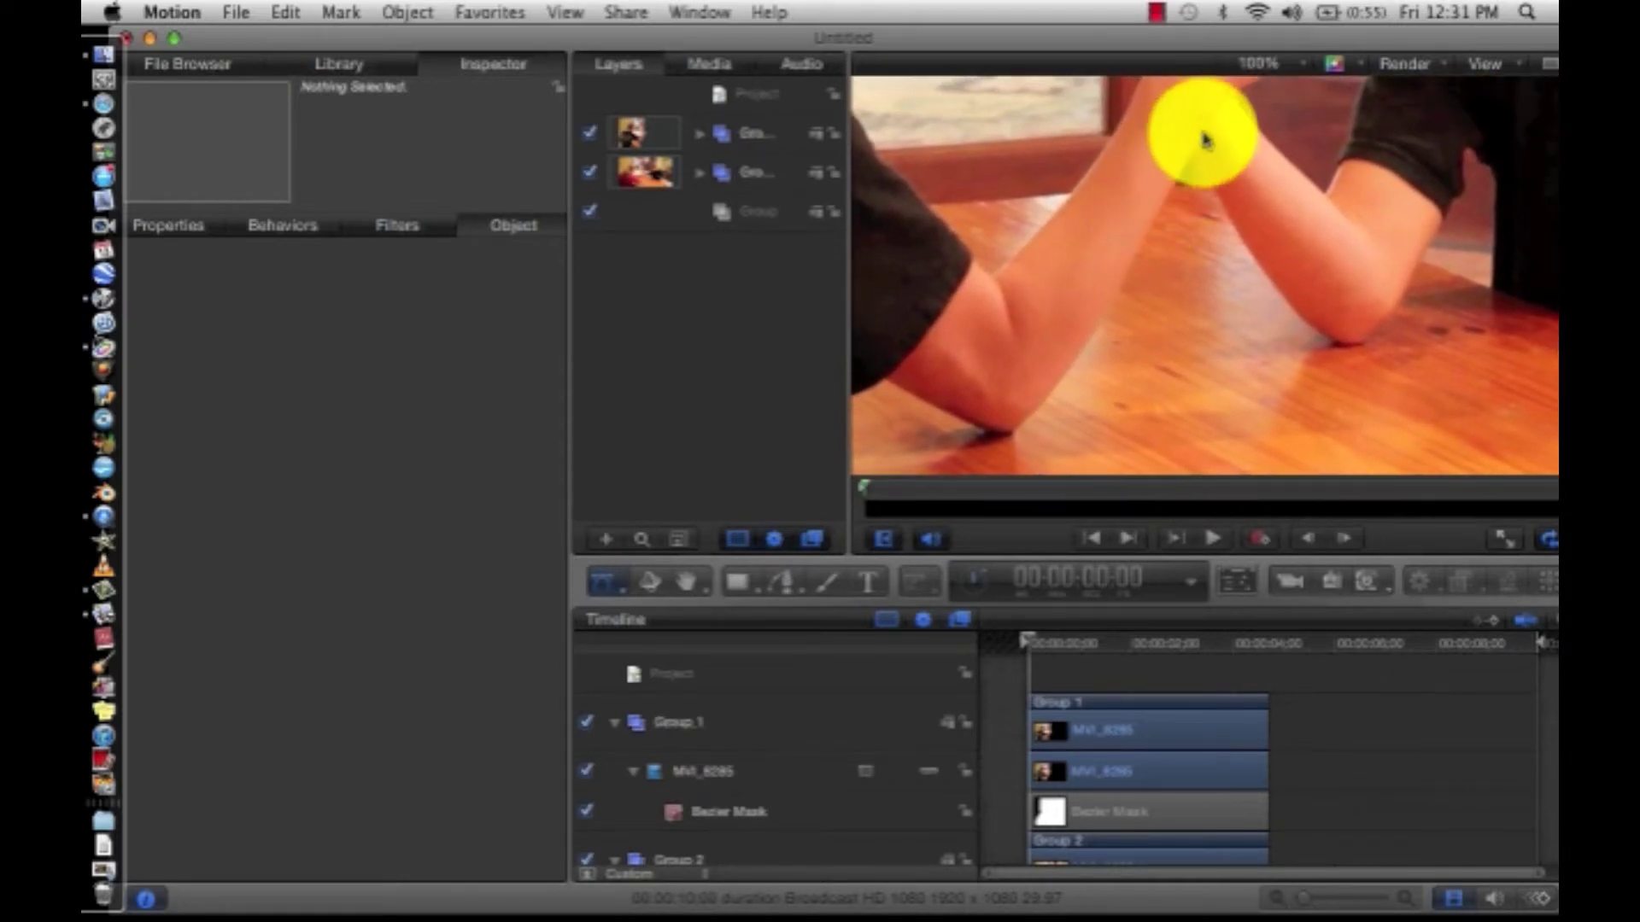
{"action": "scroll", "coordinate": [1114, 316], "scroll_direction": "up", "scroll_amount": 3}
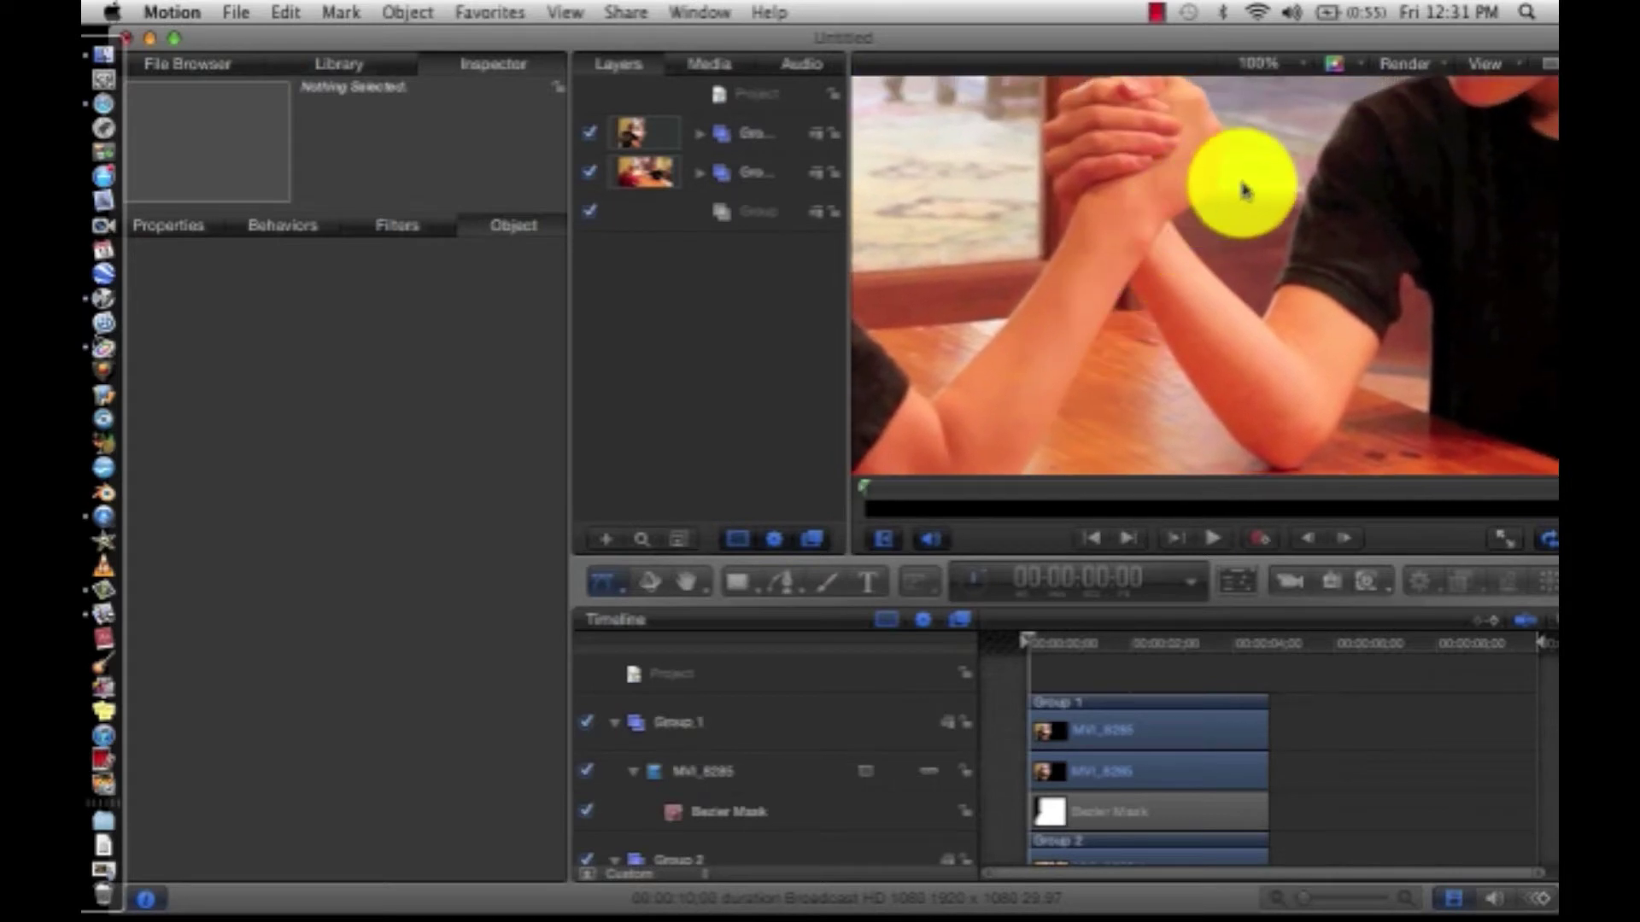
{"action": "scroll", "coordinate": [1240, 162], "scroll_direction": "up", "scroll_amount": 4}
{"action": "scroll", "coordinate": [1243, 156], "scroll_direction": "up", "scroll_amount": 3}
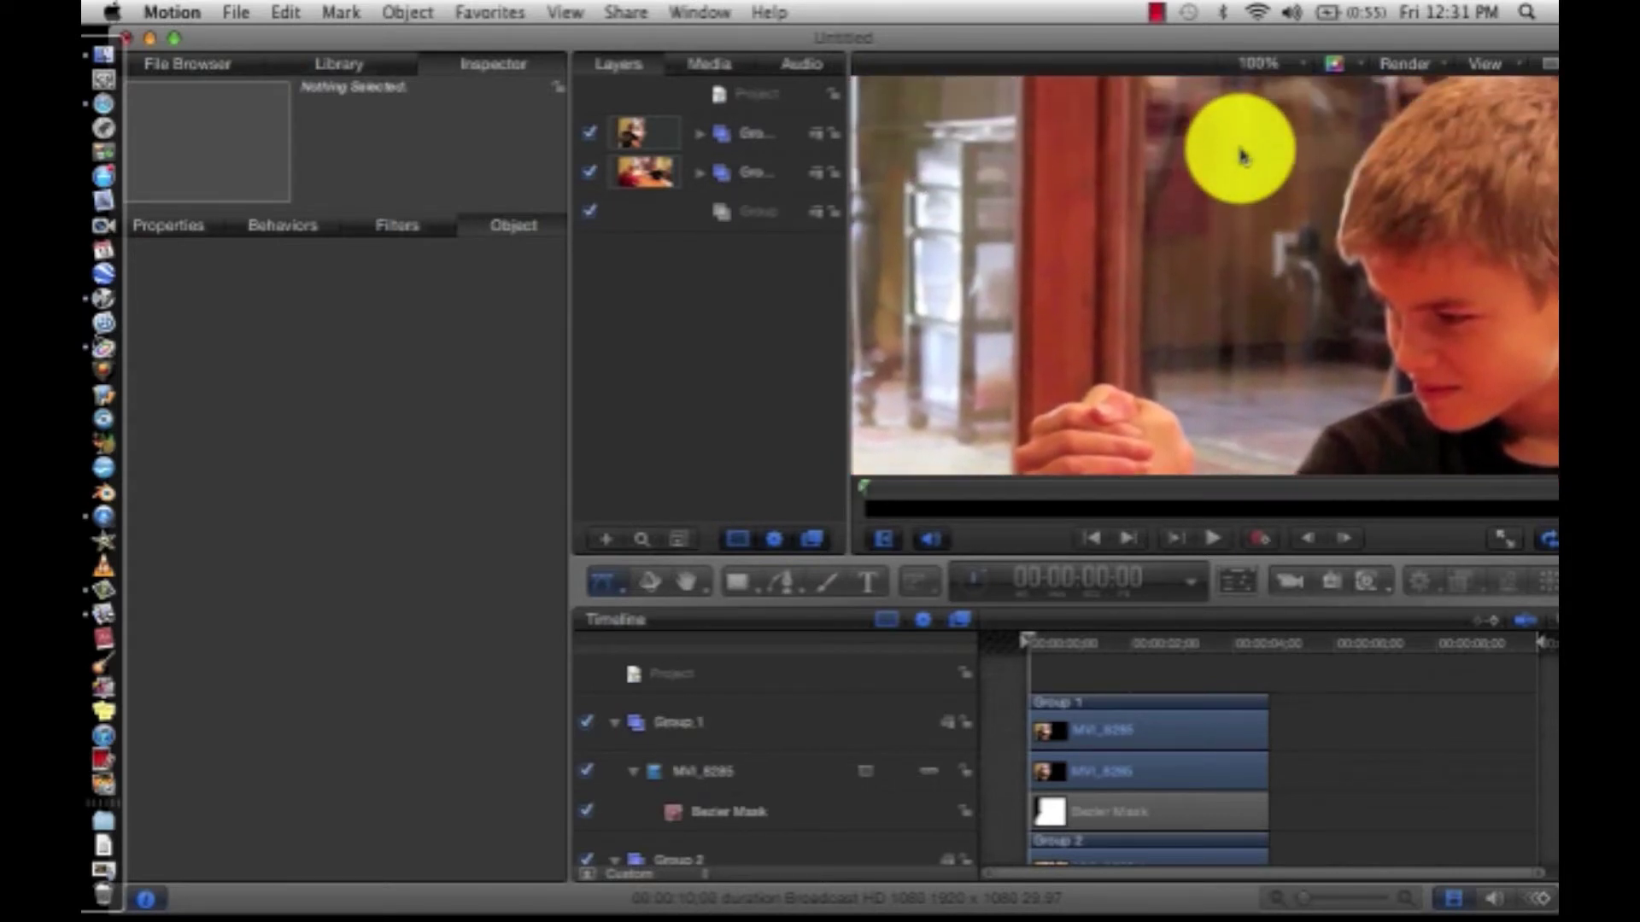
{"action": "scroll", "coordinate": [1243, 156], "scroll_direction": "down", "scroll_amount": 3}
{"action": "scroll", "coordinate": [1241, 155], "scroll_direction": "up", "scroll_amount": 1}
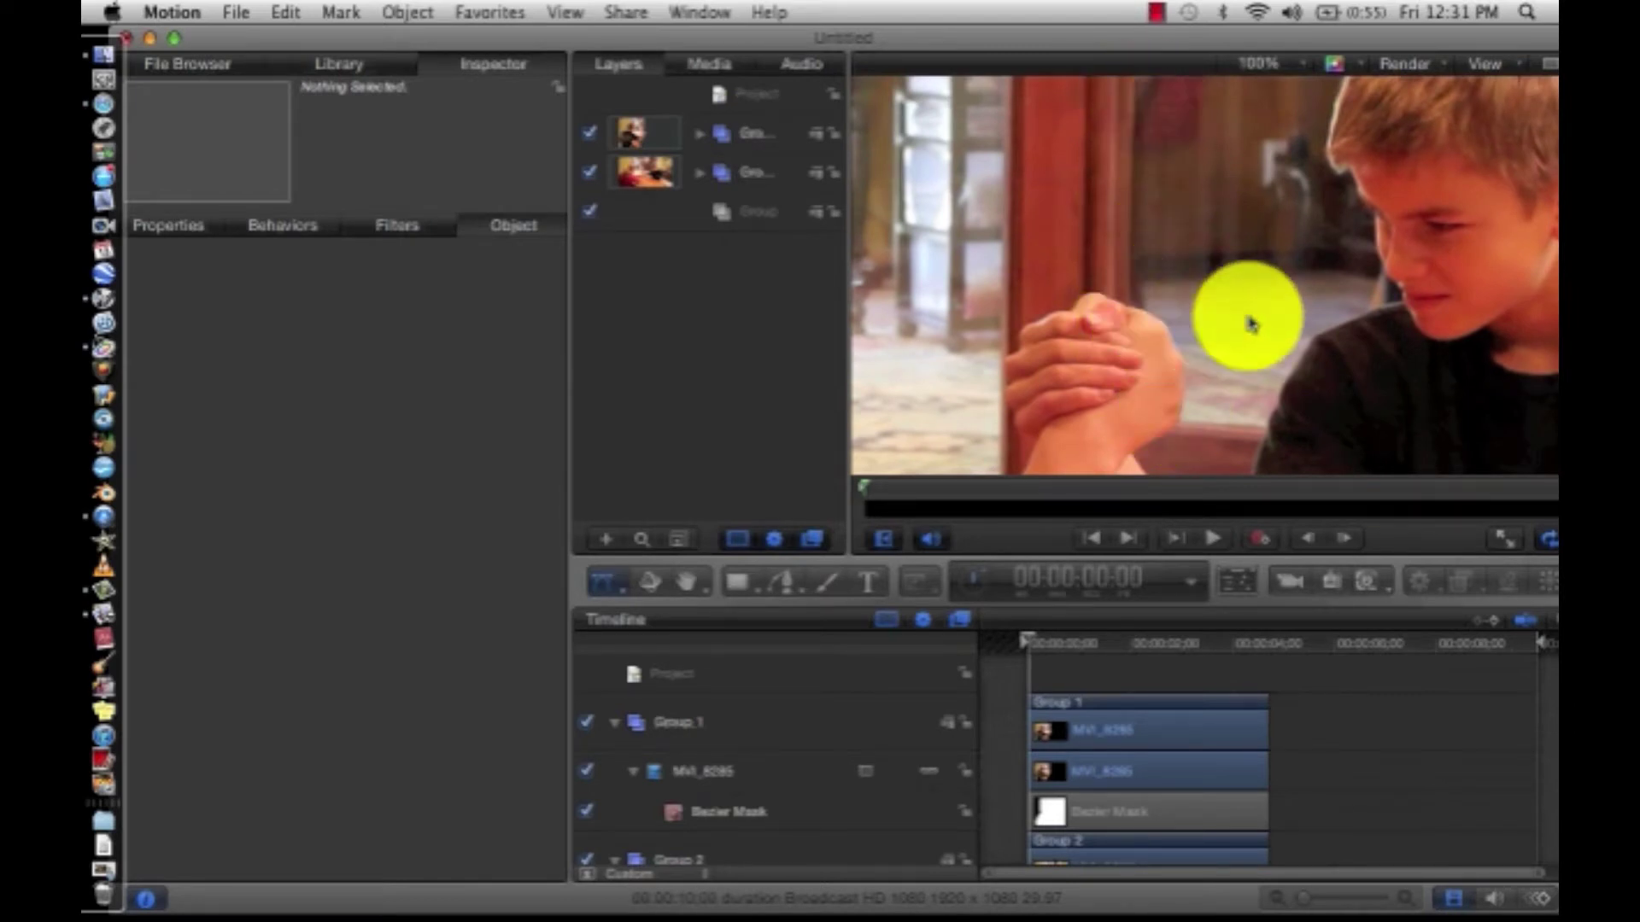
{"action": "scroll", "coordinate": [1213, 375], "scroll_direction": "down", "scroll_amount": 10}
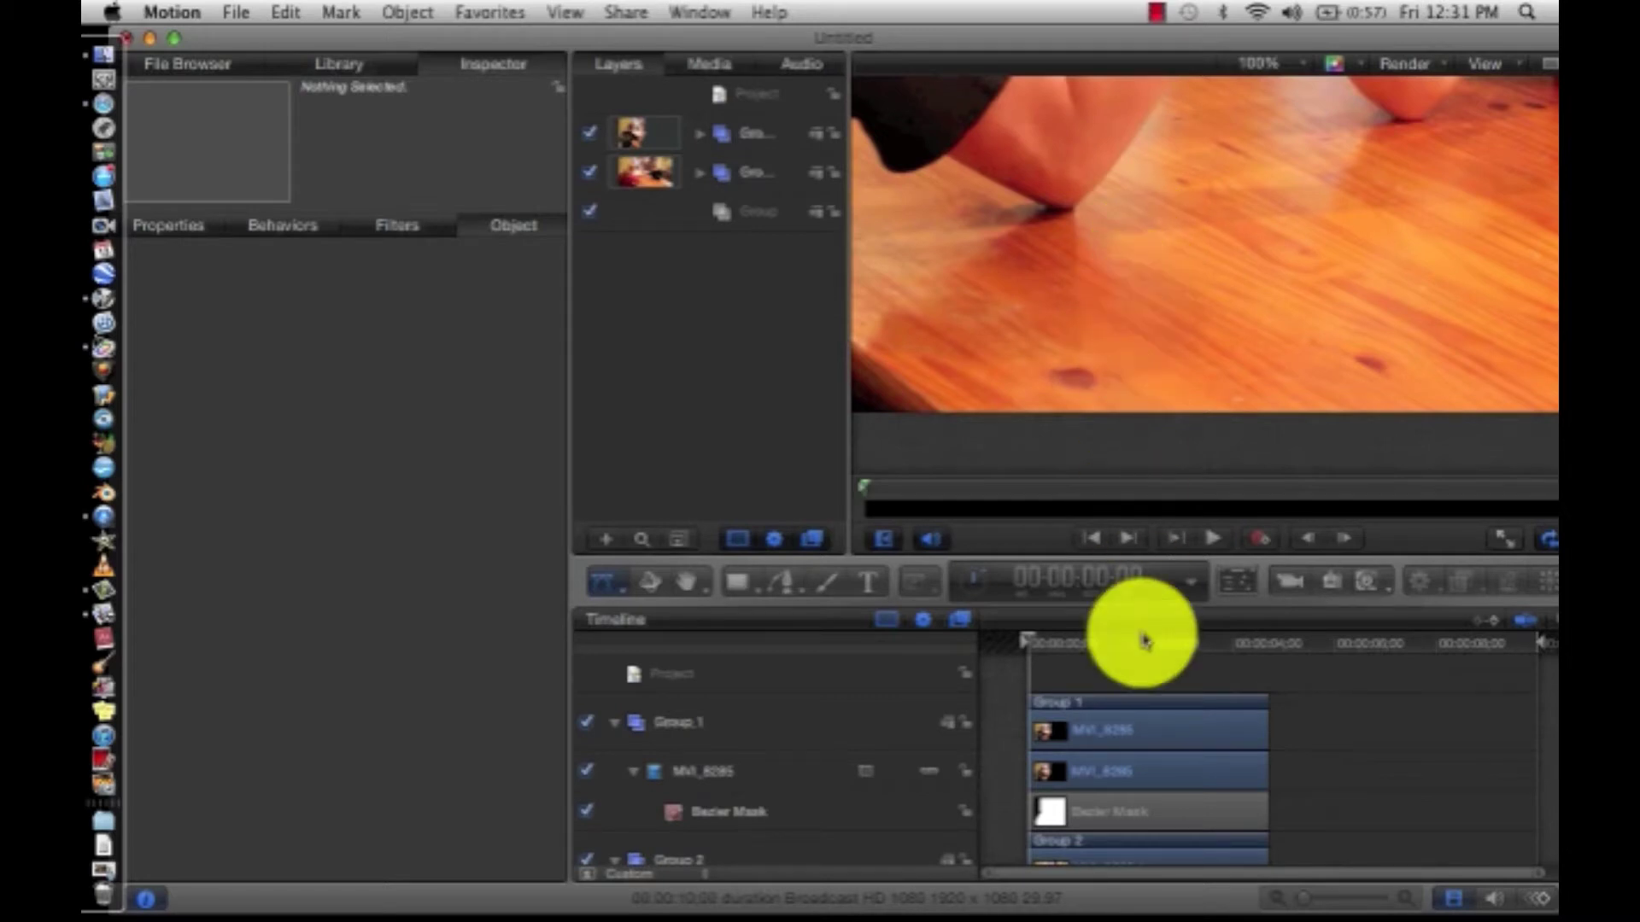
Select the Bezier Mask and move points 4, 7 and 9 onto the left forearm's edge.
{"action": "left_click", "coordinate": [1113, 817]}
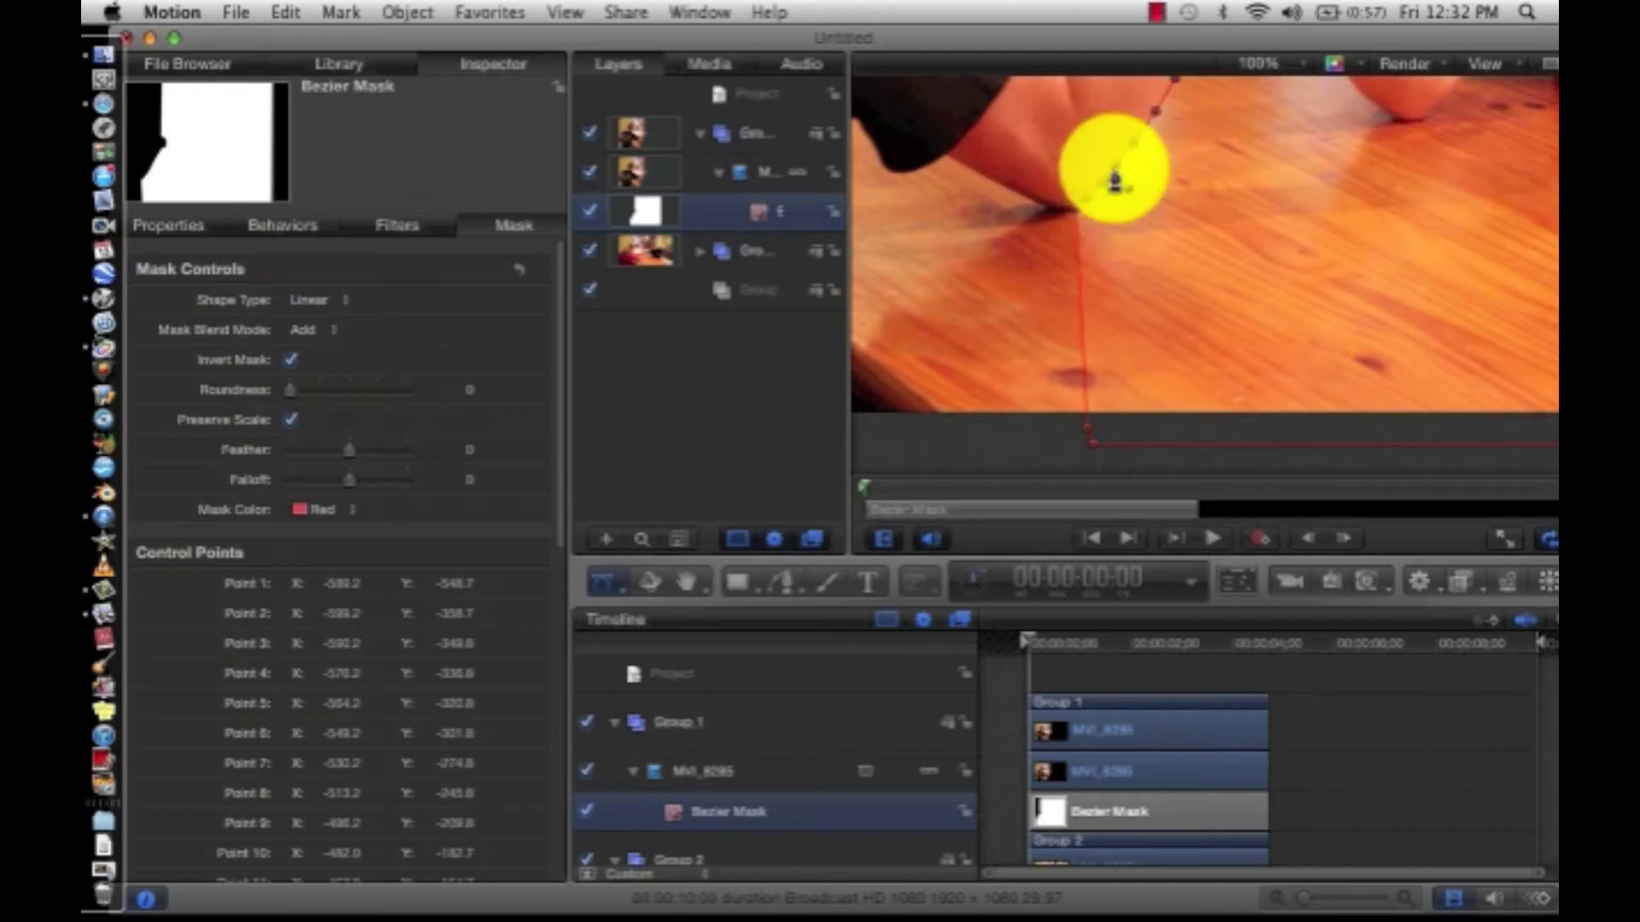
{"action": "scroll", "coordinate": [1092, 224], "scroll_direction": "up", "scroll_amount": 2}
{"action": "scroll", "coordinate": [1091, 224], "scroll_direction": "up", "scroll_amount": 3}
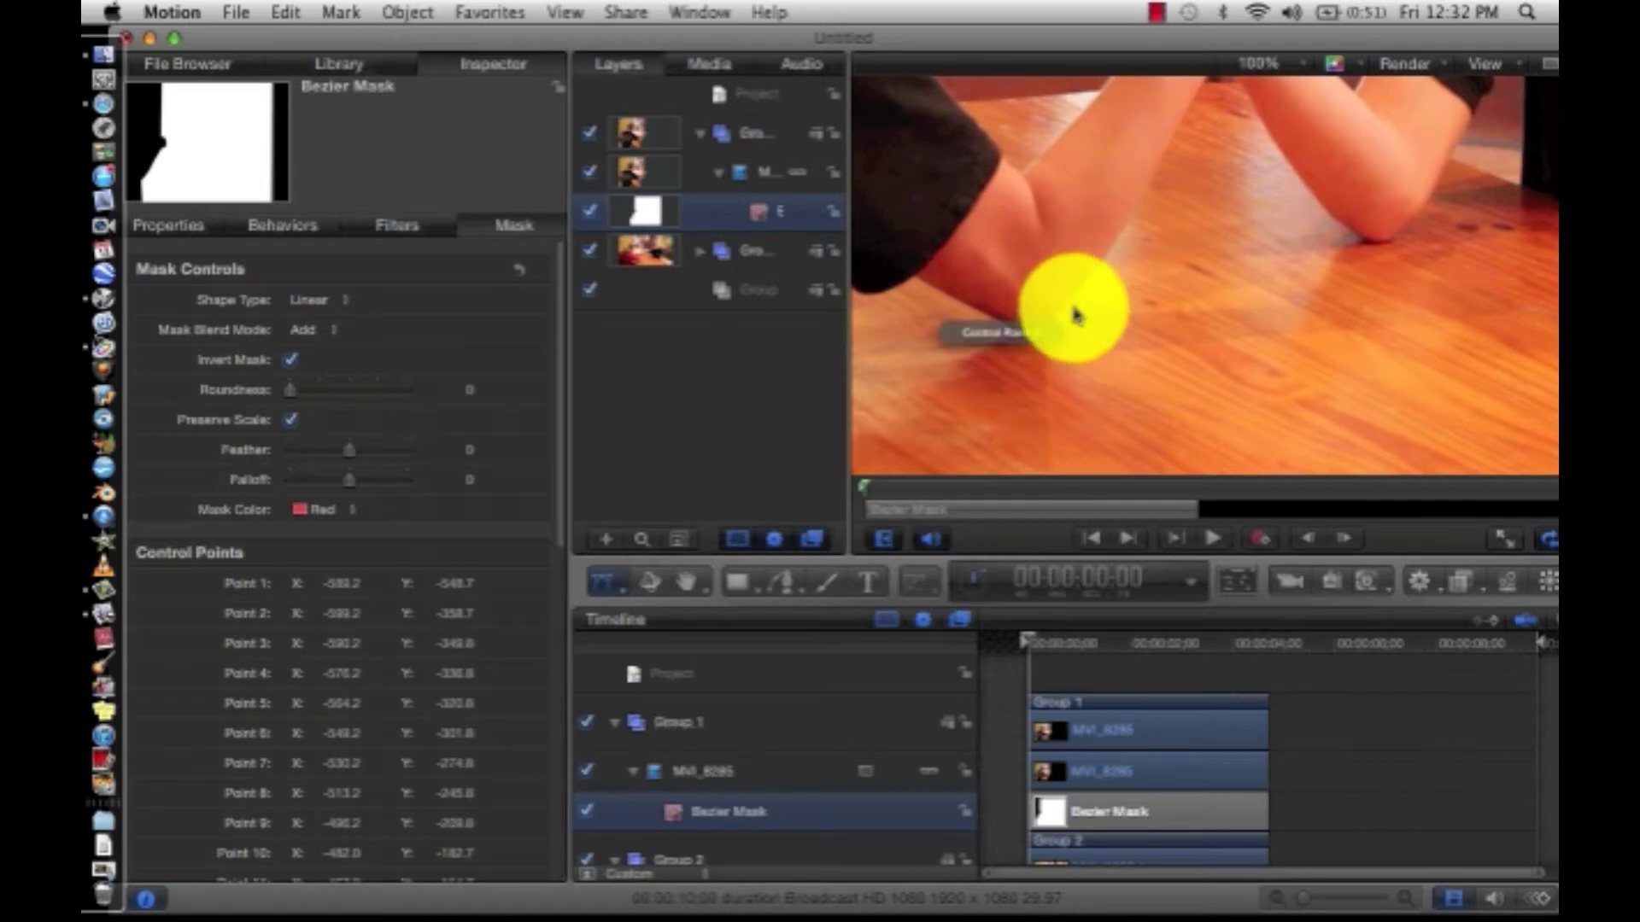
{"action": "left_click_drag", "start_coordinate": [1073, 312], "coordinate": [1099, 276]}
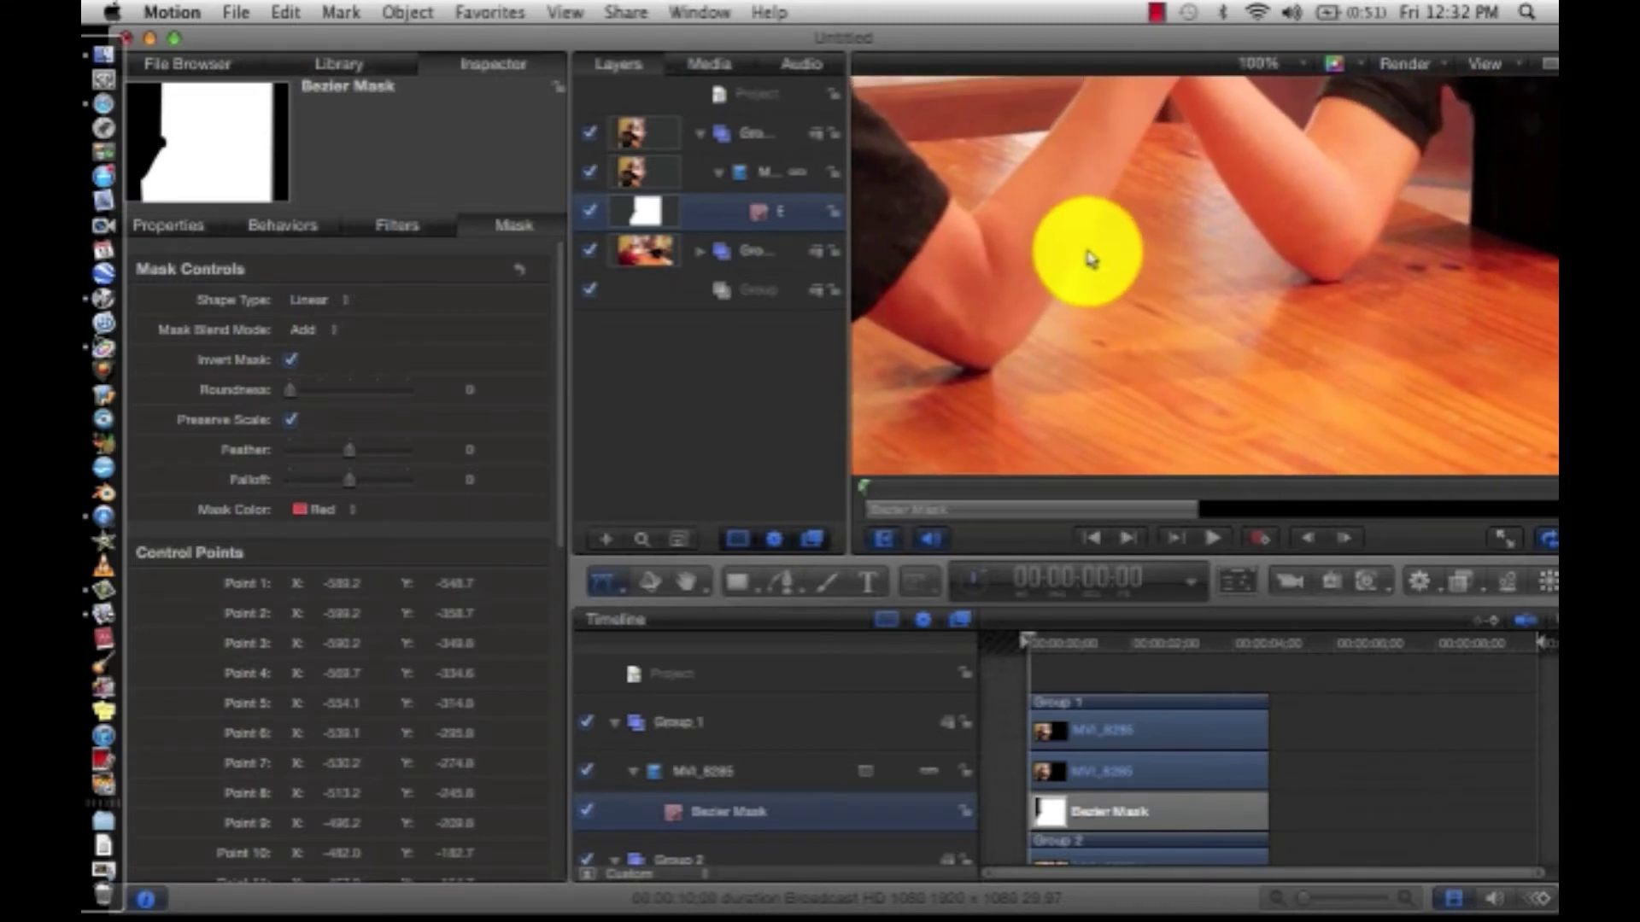
{"action": "mouse_move", "coordinate": [1086, 259]}
{"action": "left_mouse_down"}
{"action": "mouse_move", "coordinate": [1118, 268]}
{"action": "mouse_move", "coordinate": [1095, 248]}
{"action": "left_mouse_up"}
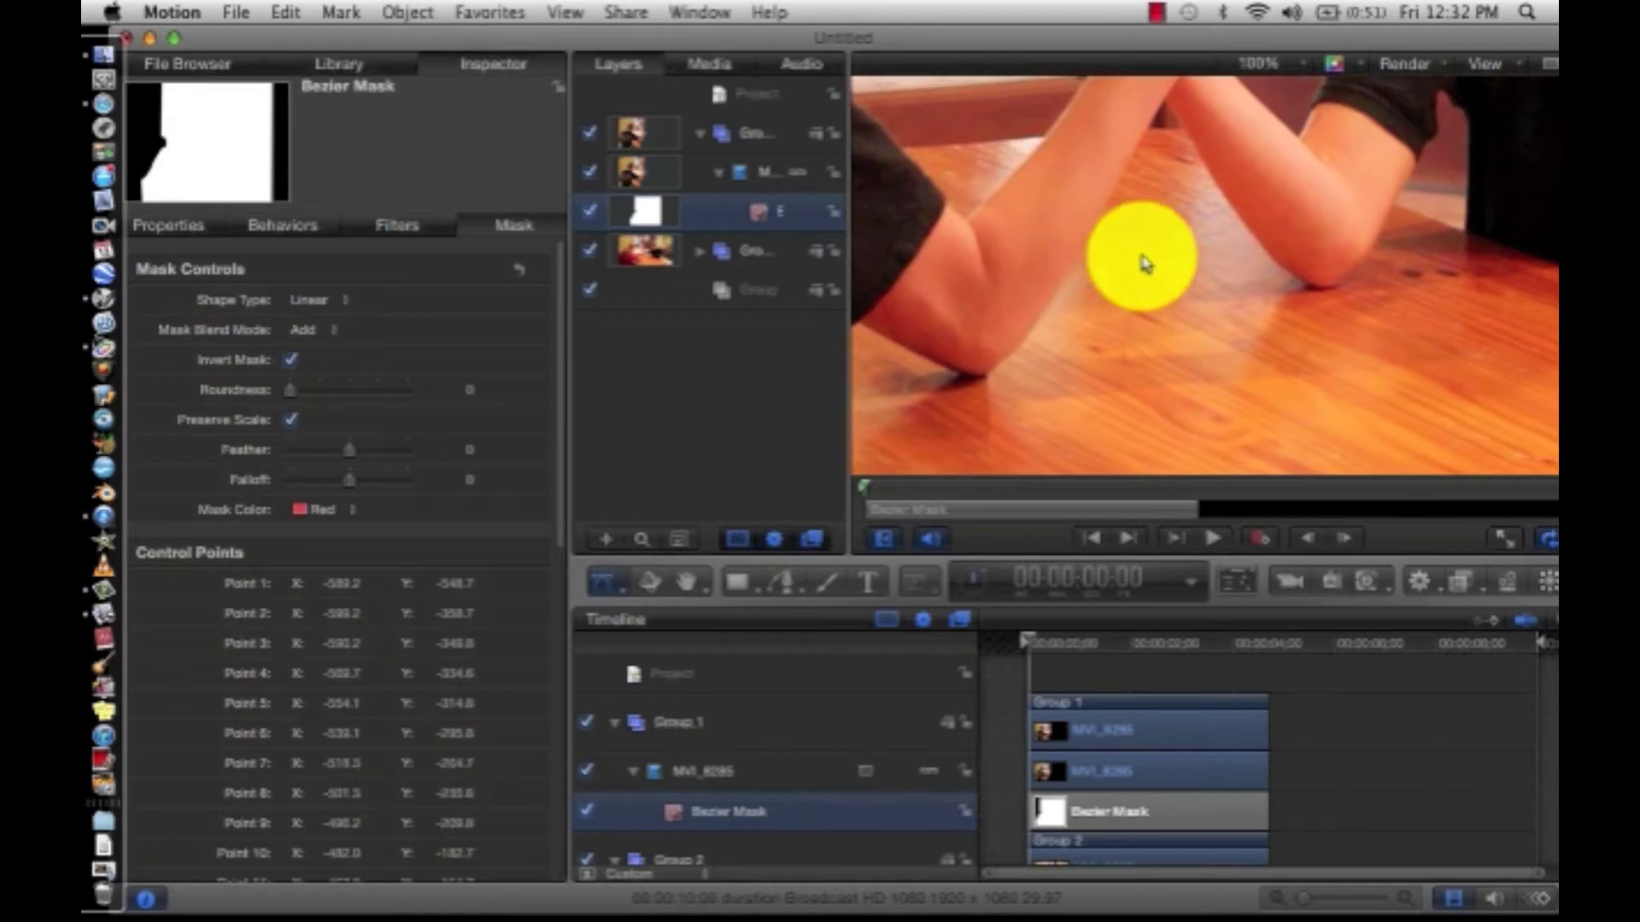
{"action": "mouse_move", "coordinate": [1079, 239]}
{"action": "left_mouse_down"}
{"action": "mouse_move", "coordinate": [1096, 249]}
{"action": "mouse_move", "coordinate": [1087, 238]}
{"action": "left_mouse_up"}
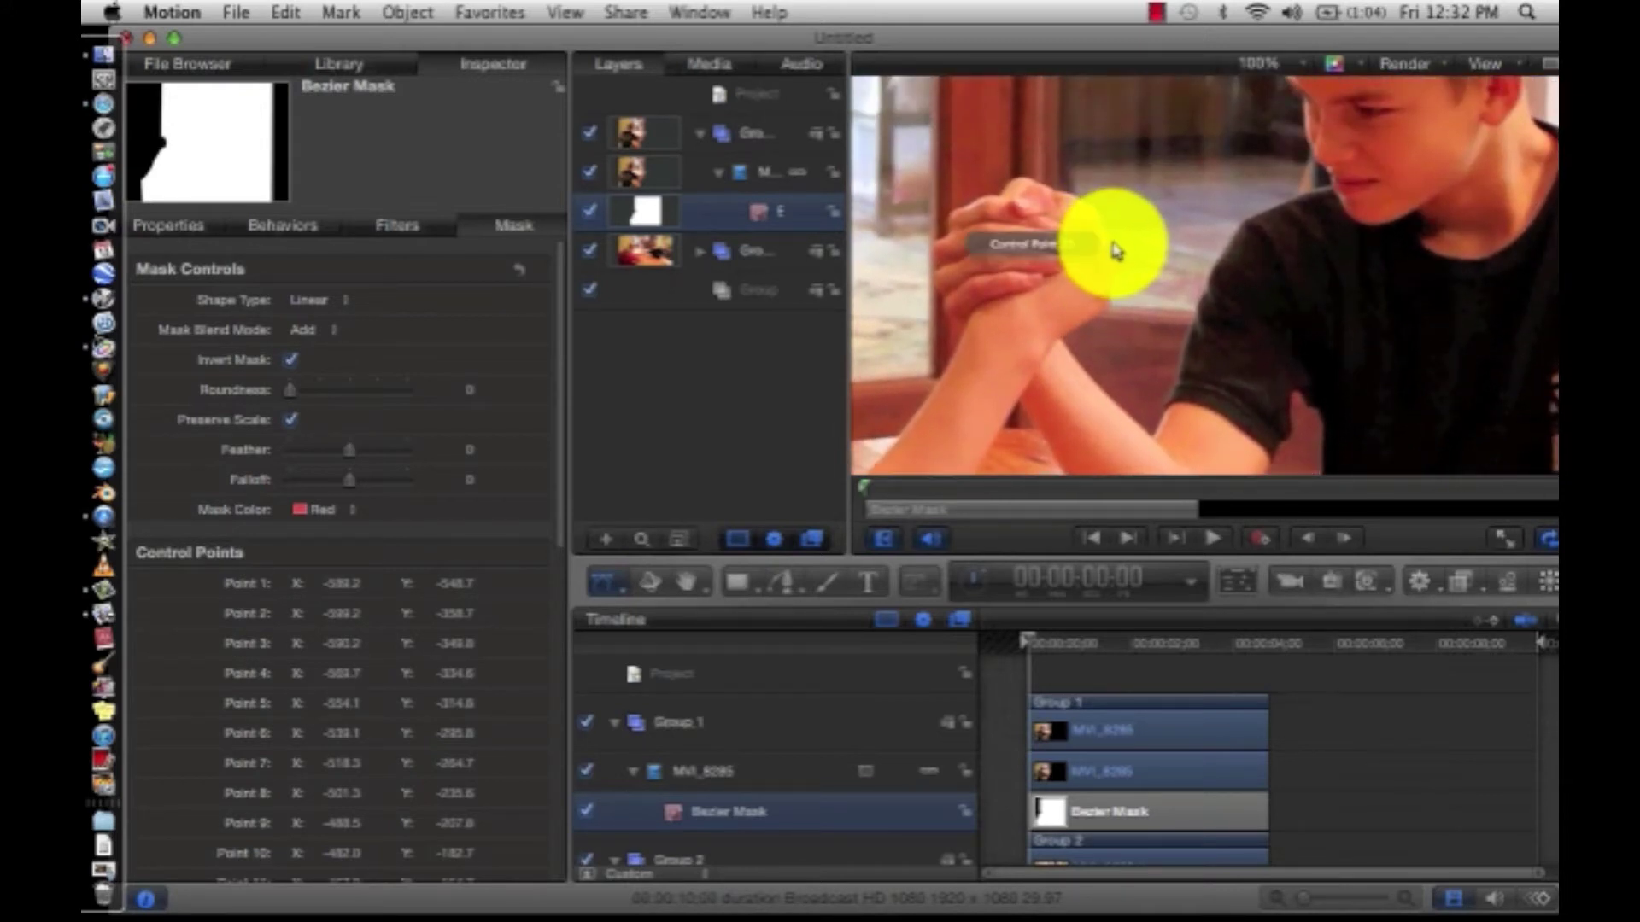
Reposition Bezier mask points 23, 25 and 20 around the clasped hands.
{"action": "left_click", "coordinate": [1116, 250]}
{"action": "left_click_drag", "start_coordinate": [1149, 218], "coordinate": [1105, 182]}
{"action": "left_click", "coordinate": [1101, 224]}
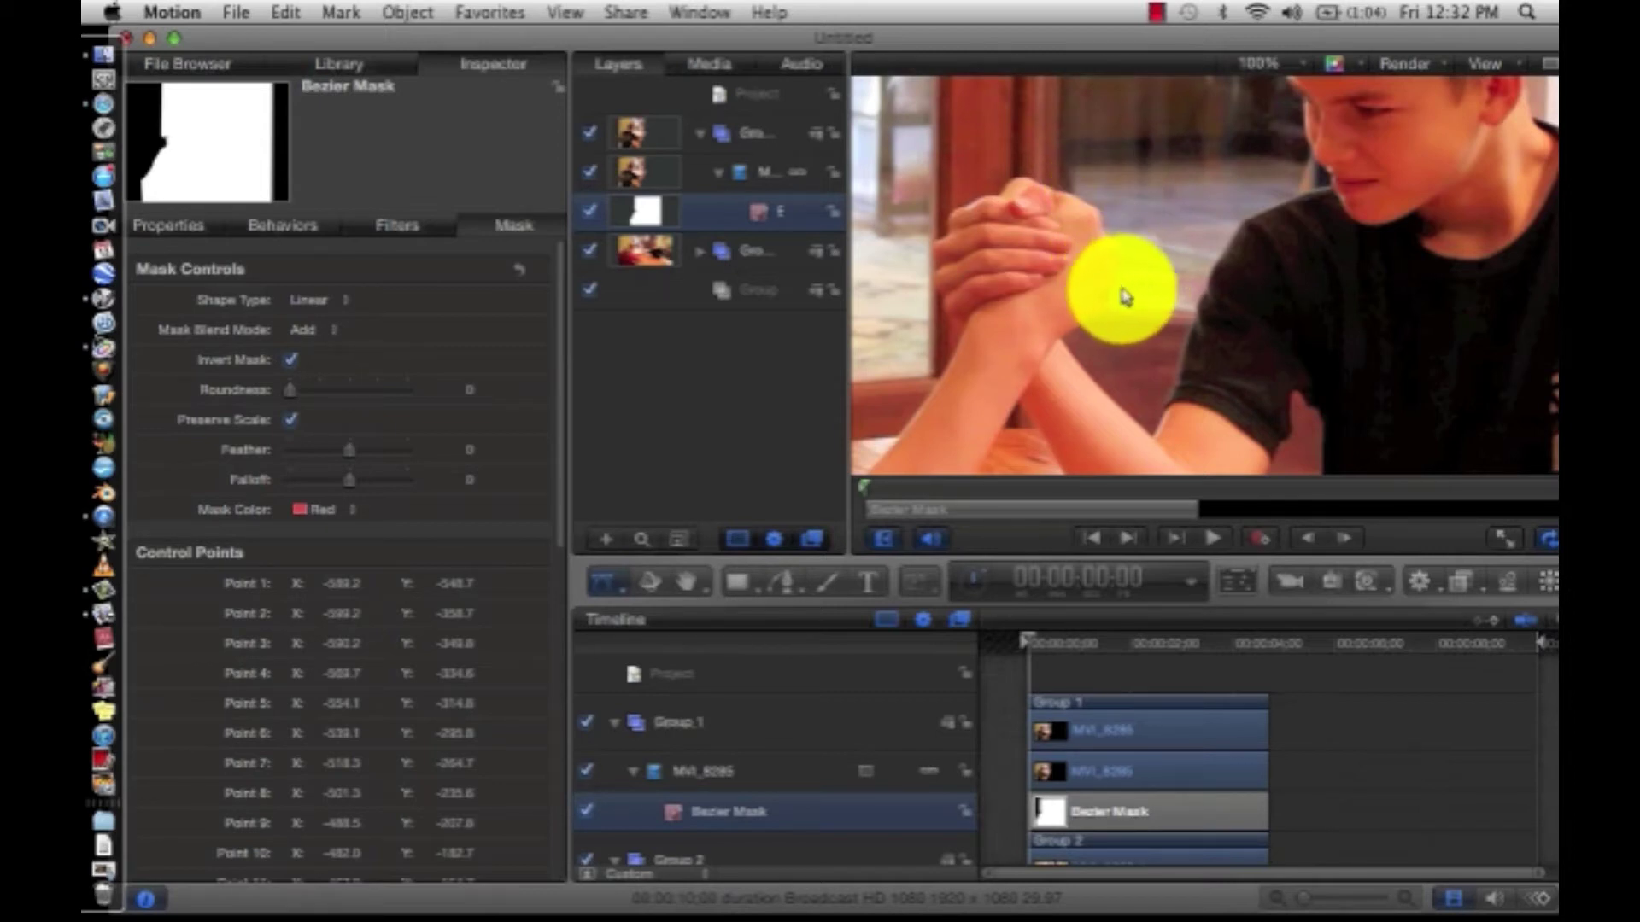
{"action": "mouse_move", "coordinate": [1117, 304]}
{"action": "left_mouse_down"}
{"action": "mouse_move", "coordinate": [1146, 322]}
{"action": "mouse_move", "coordinate": [1135, 368]}
{"action": "mouse_move", "coordinate": [1128, 304]}
{"action": "left_mouse_up"}
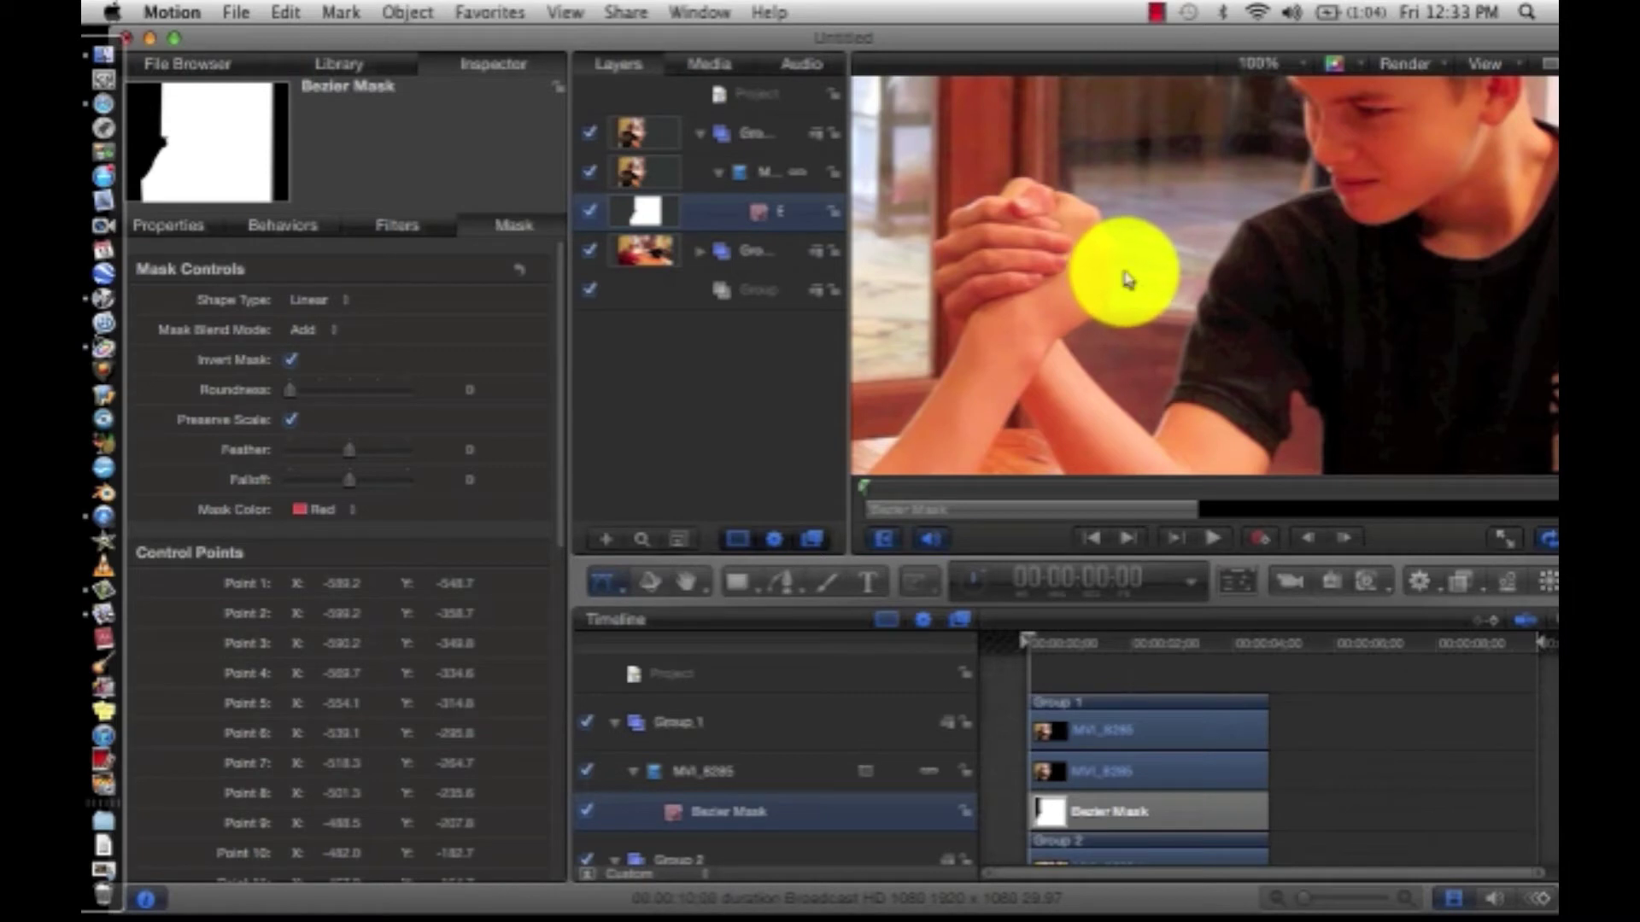
{"action": "scroll", "coordinate": [1098, 377], "scroll_direction": "down", "scroll_amount": 3}
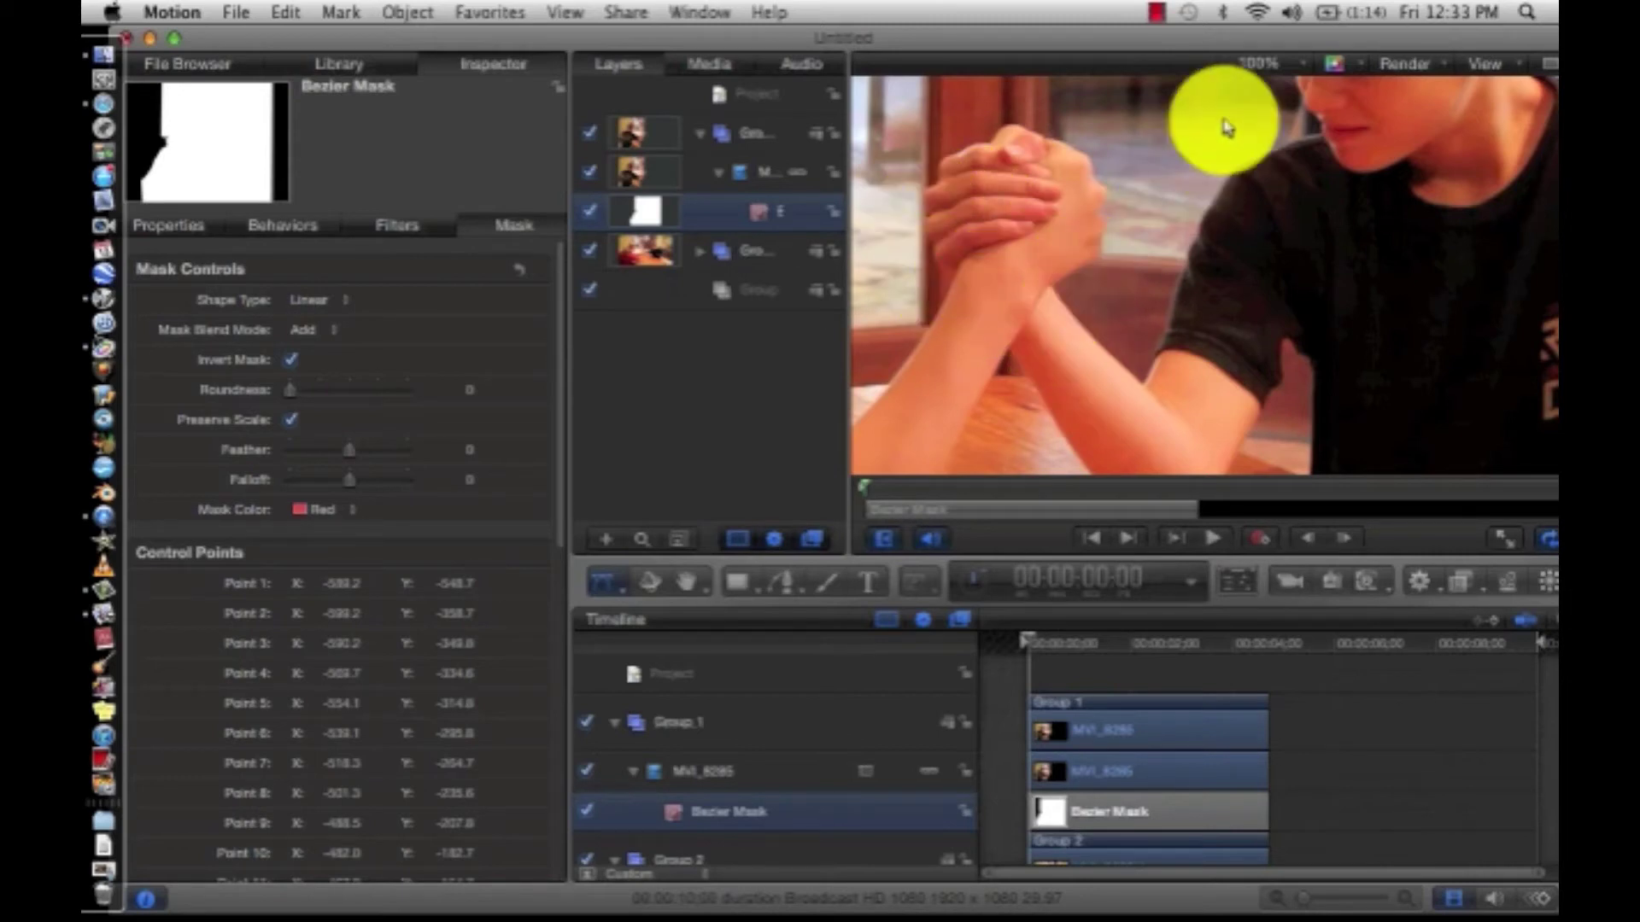
{"action": "left_click", "coordinate": [1258, 63]}
Fit the whole frame in the canvas and collapse the MVI_8285 layer to hide its mask.
{"action": "left_click", "coordinate": [1265, 276]}
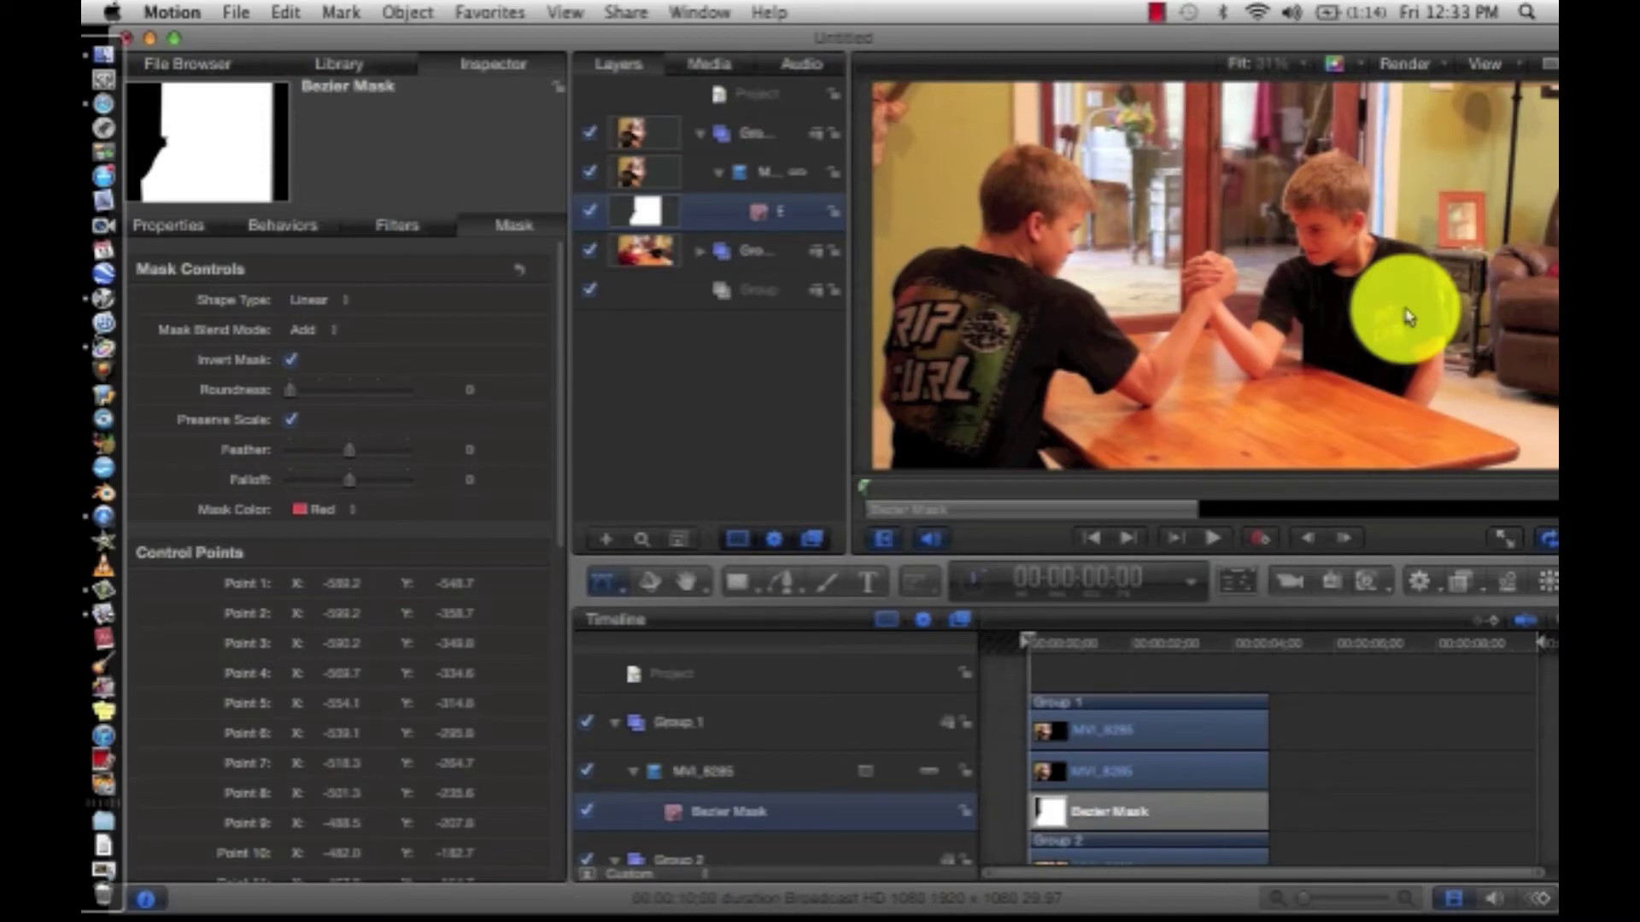
{"action": "left_click", "coordinate": [1260, 63]}
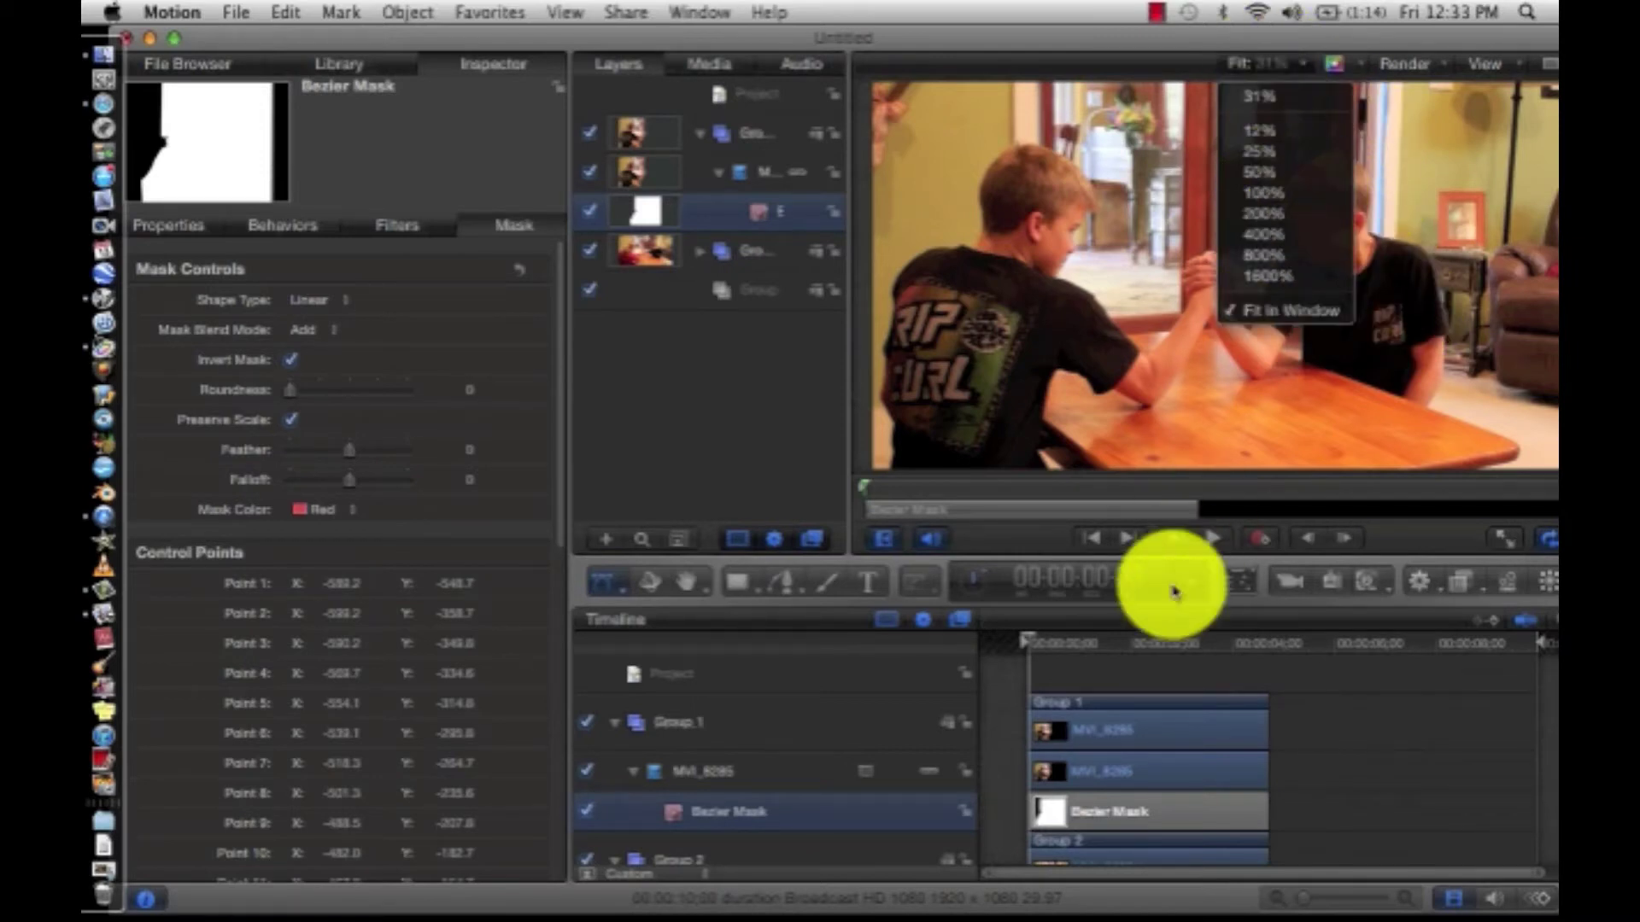
{"action": "left_click", "coordinate": [1110, 656]}
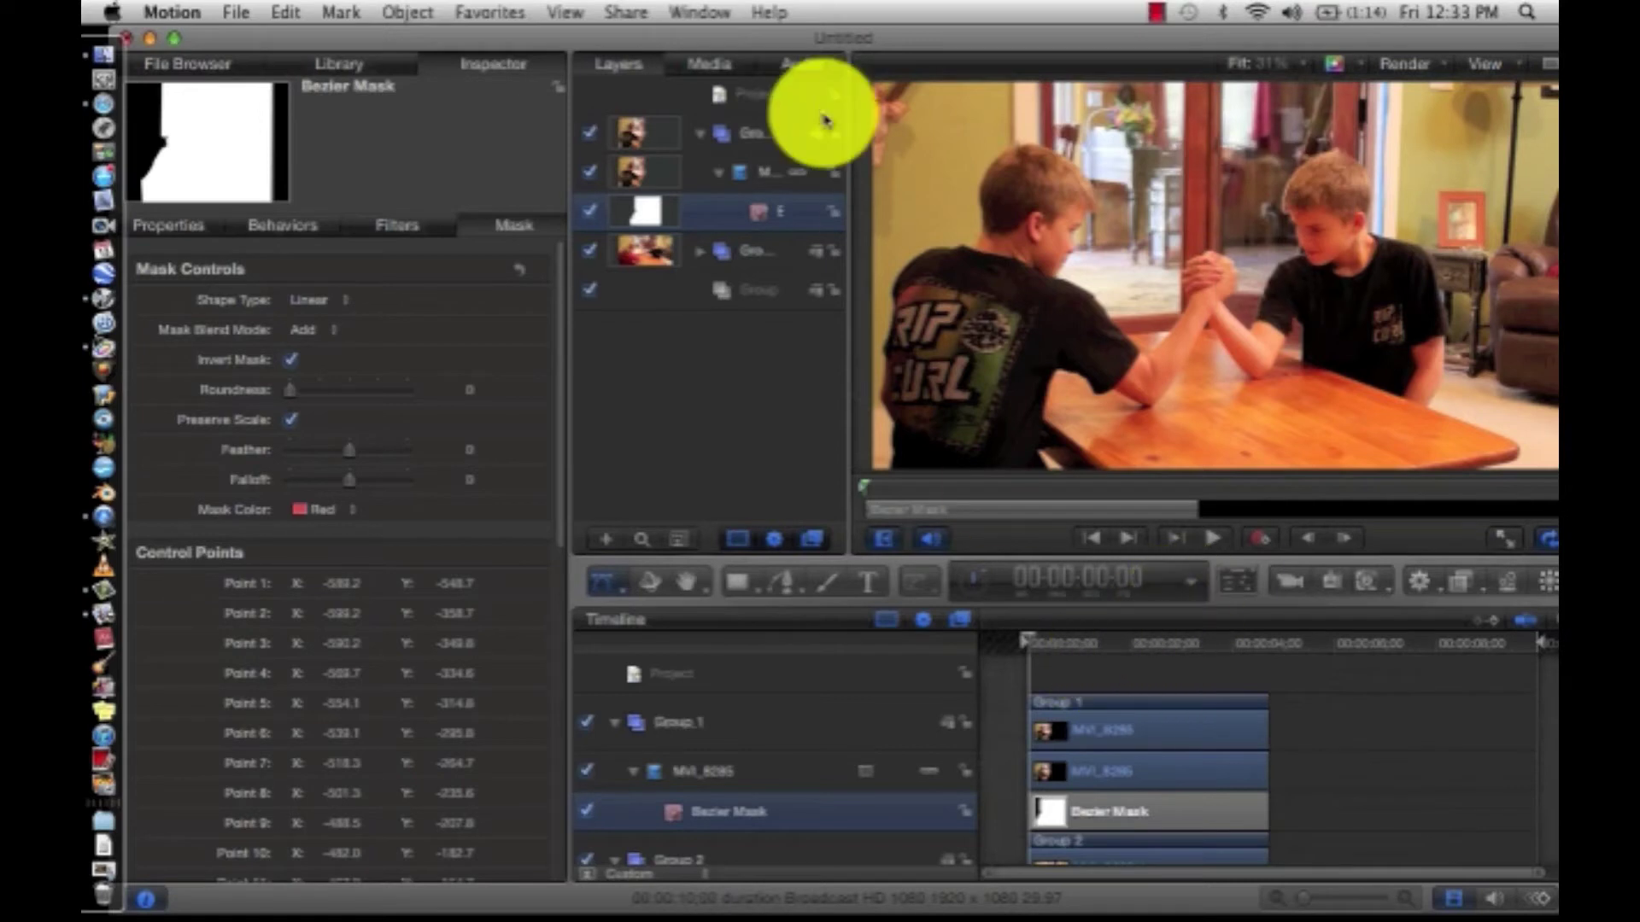
{"action": "left_click", "coordinate": [718, 171]}
{"action": "left_click", "coordinate": [749, 385]}
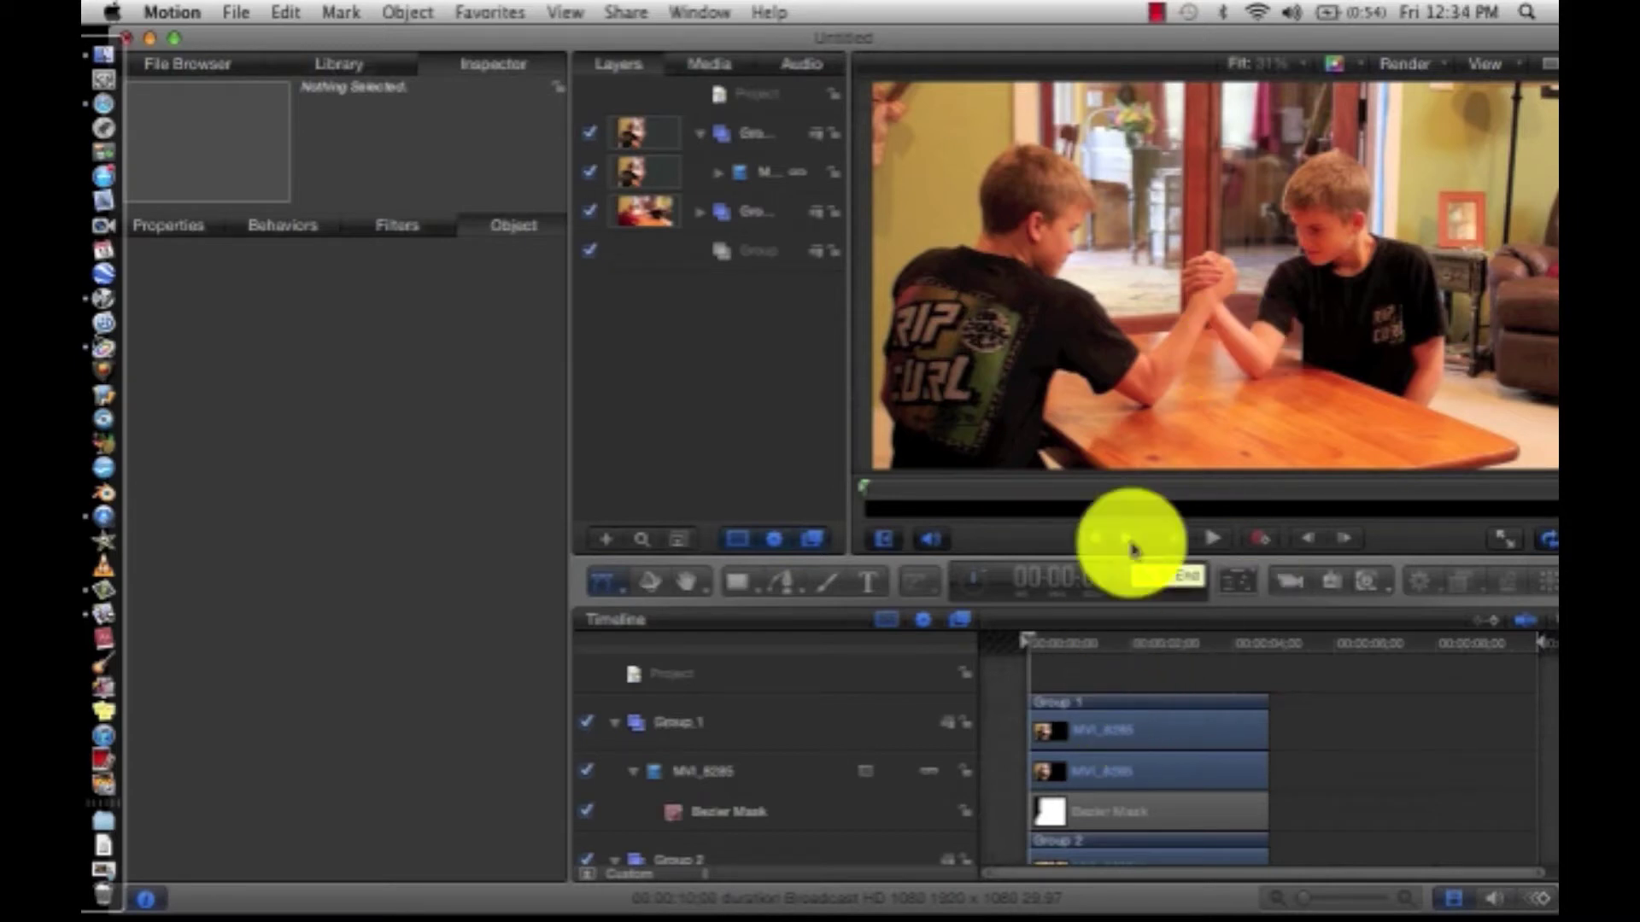
{"action": "left_click", "coordinate": [1260, 63]}
Zoom the canvas to 100%, scroll down to the tabletop, and select Group 2.
{"action": "left_click", "coordinate": [1276, 200]}
{"action": "scroll", "coordinate": [1244, 264], "scroll_direction": "down", "scroll_amount": 10}
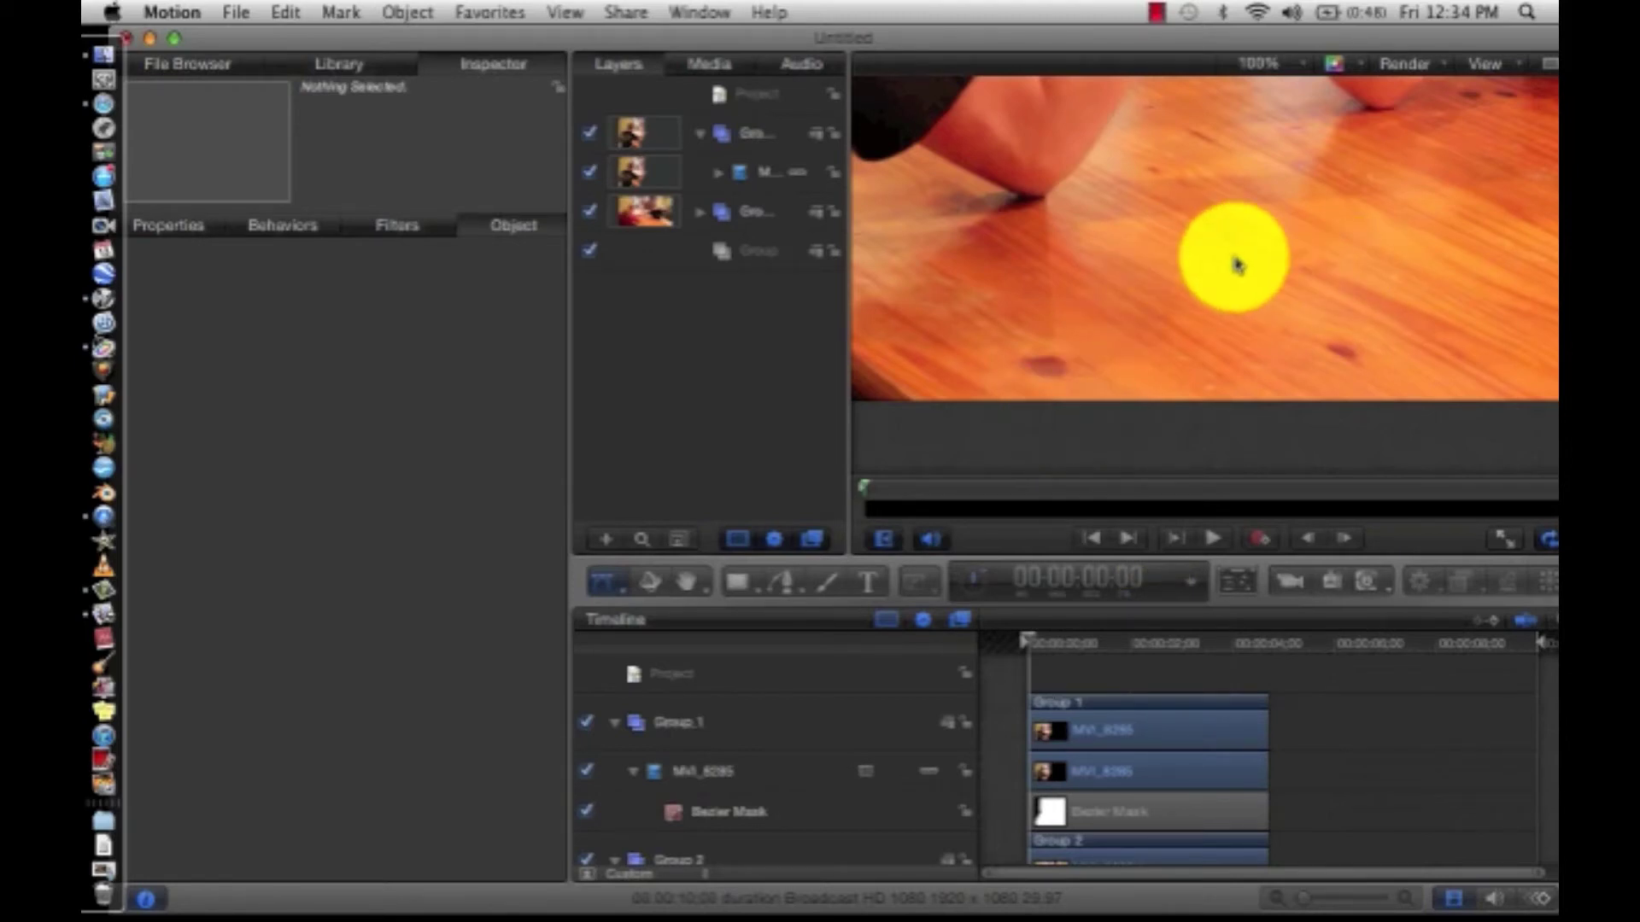
{"action": "left_click", "coordinate": [759, 215]}
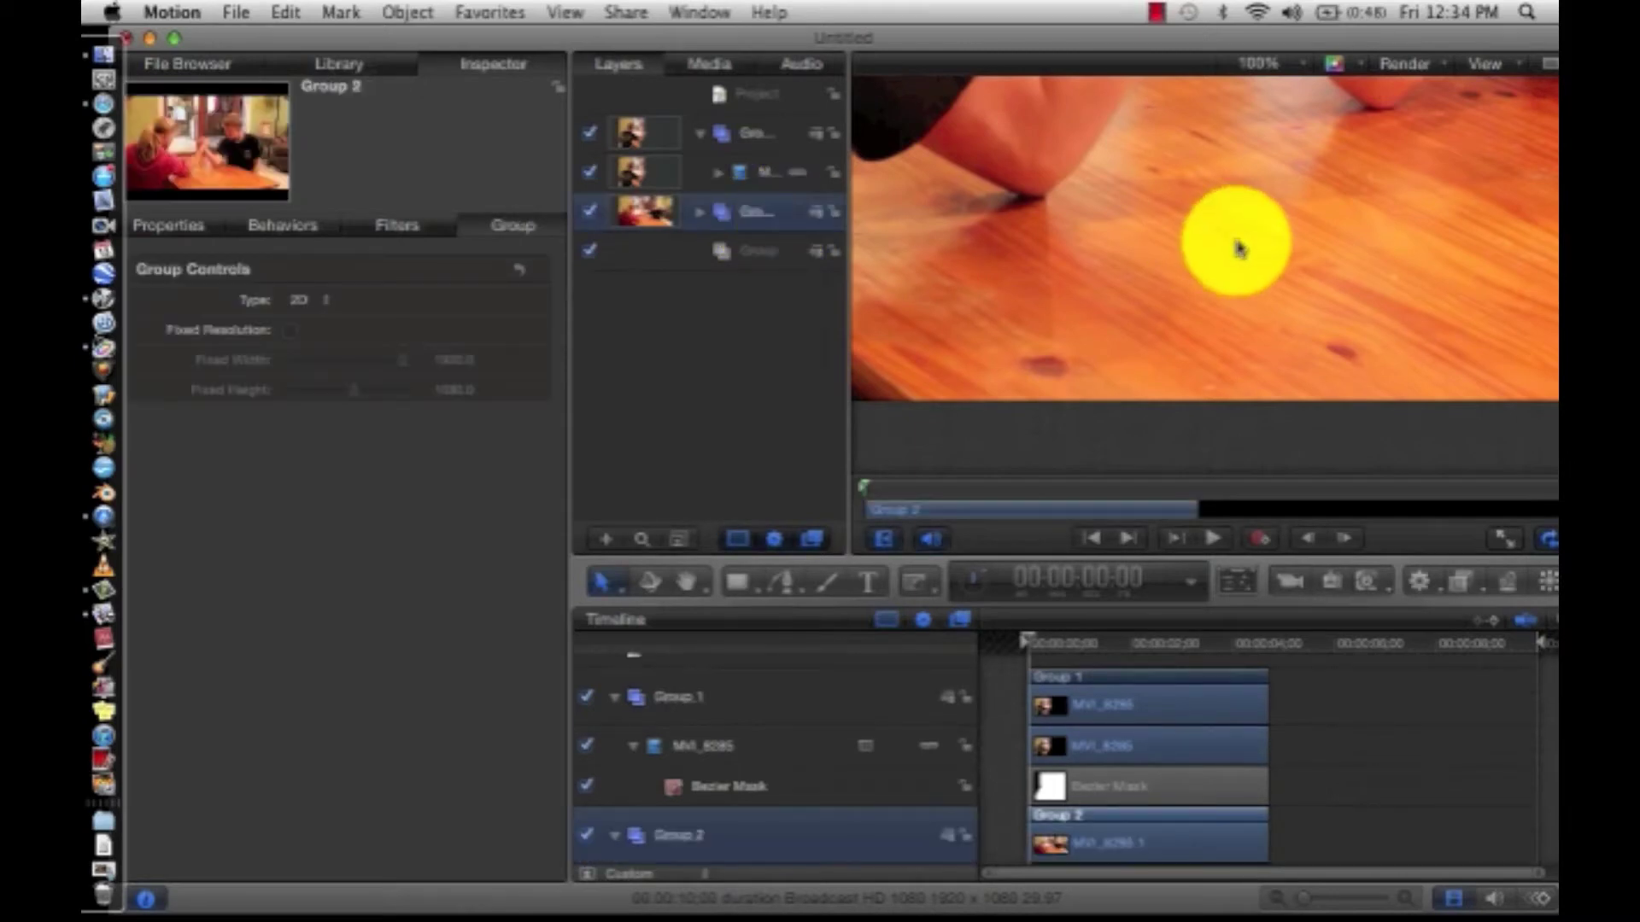
Add a Color Correction > Brightness filter to Group 2 and lower it to 0.84.
{"action": "key", "text": "super+c"}
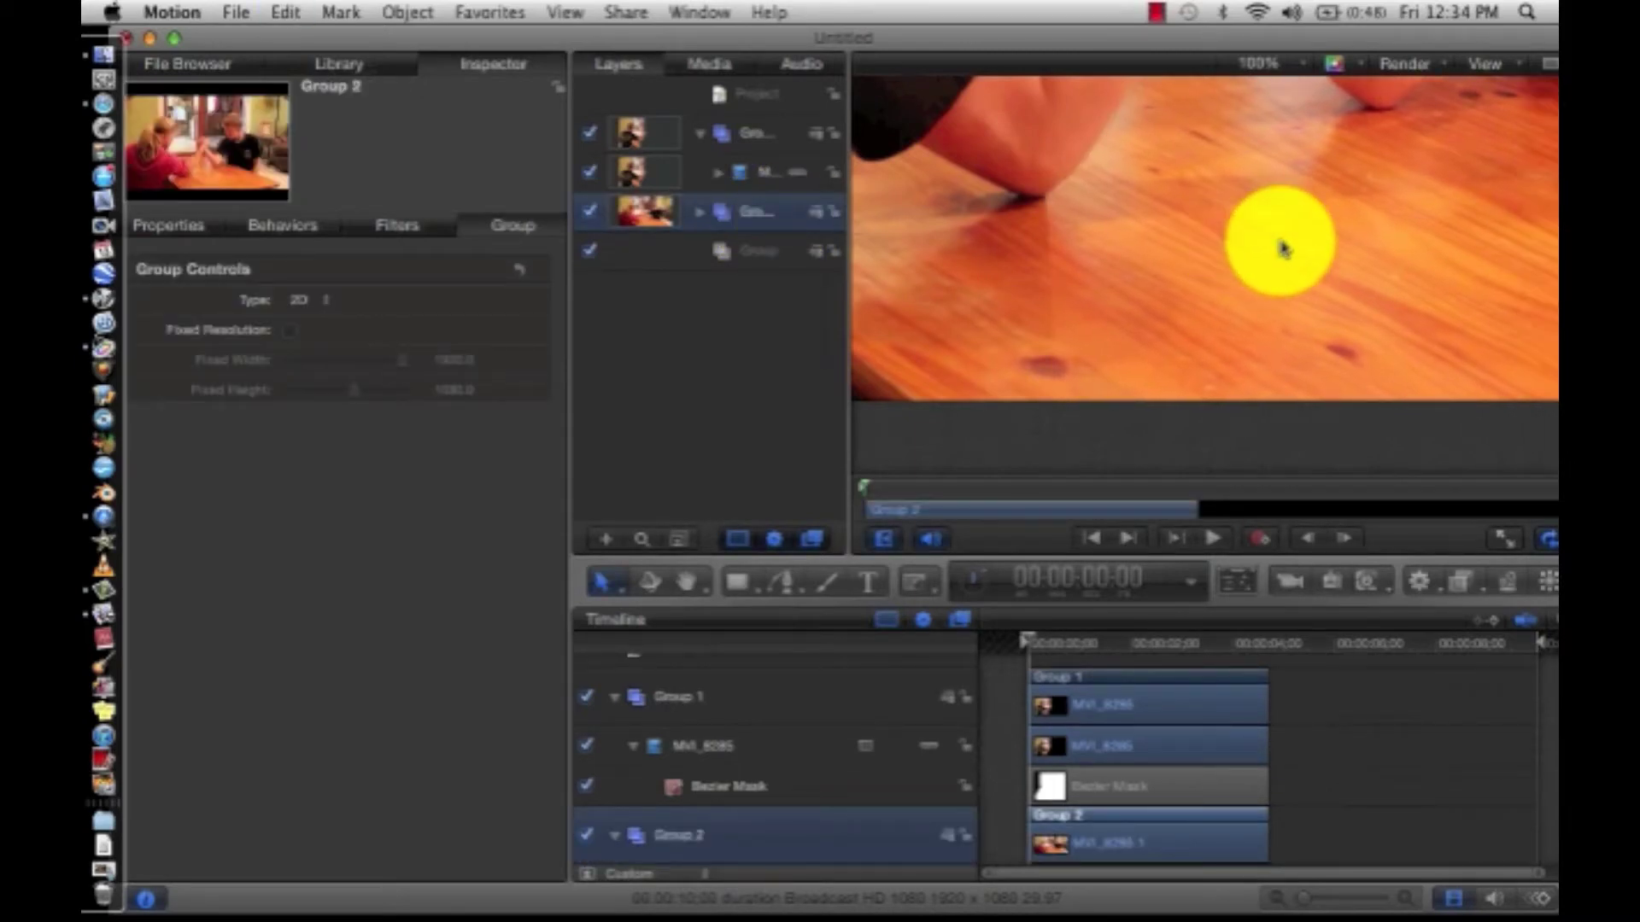
{"action": "left_click", "coordinate": [1461, 589]}
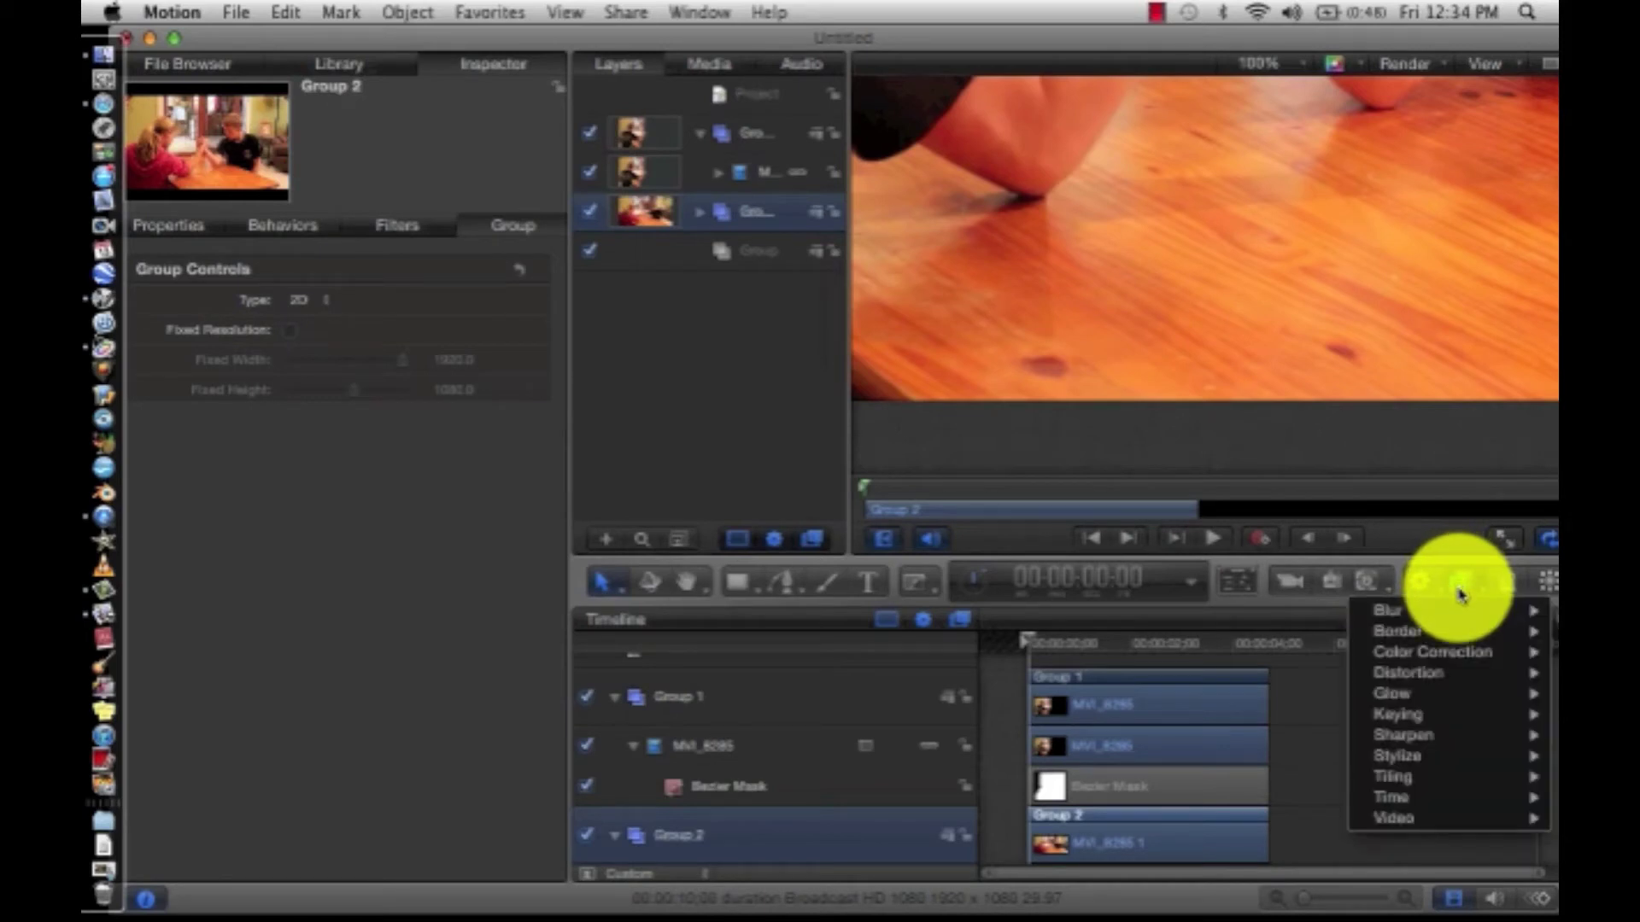
{"action": "mouse_move", "coordinate": [1465, 670]}
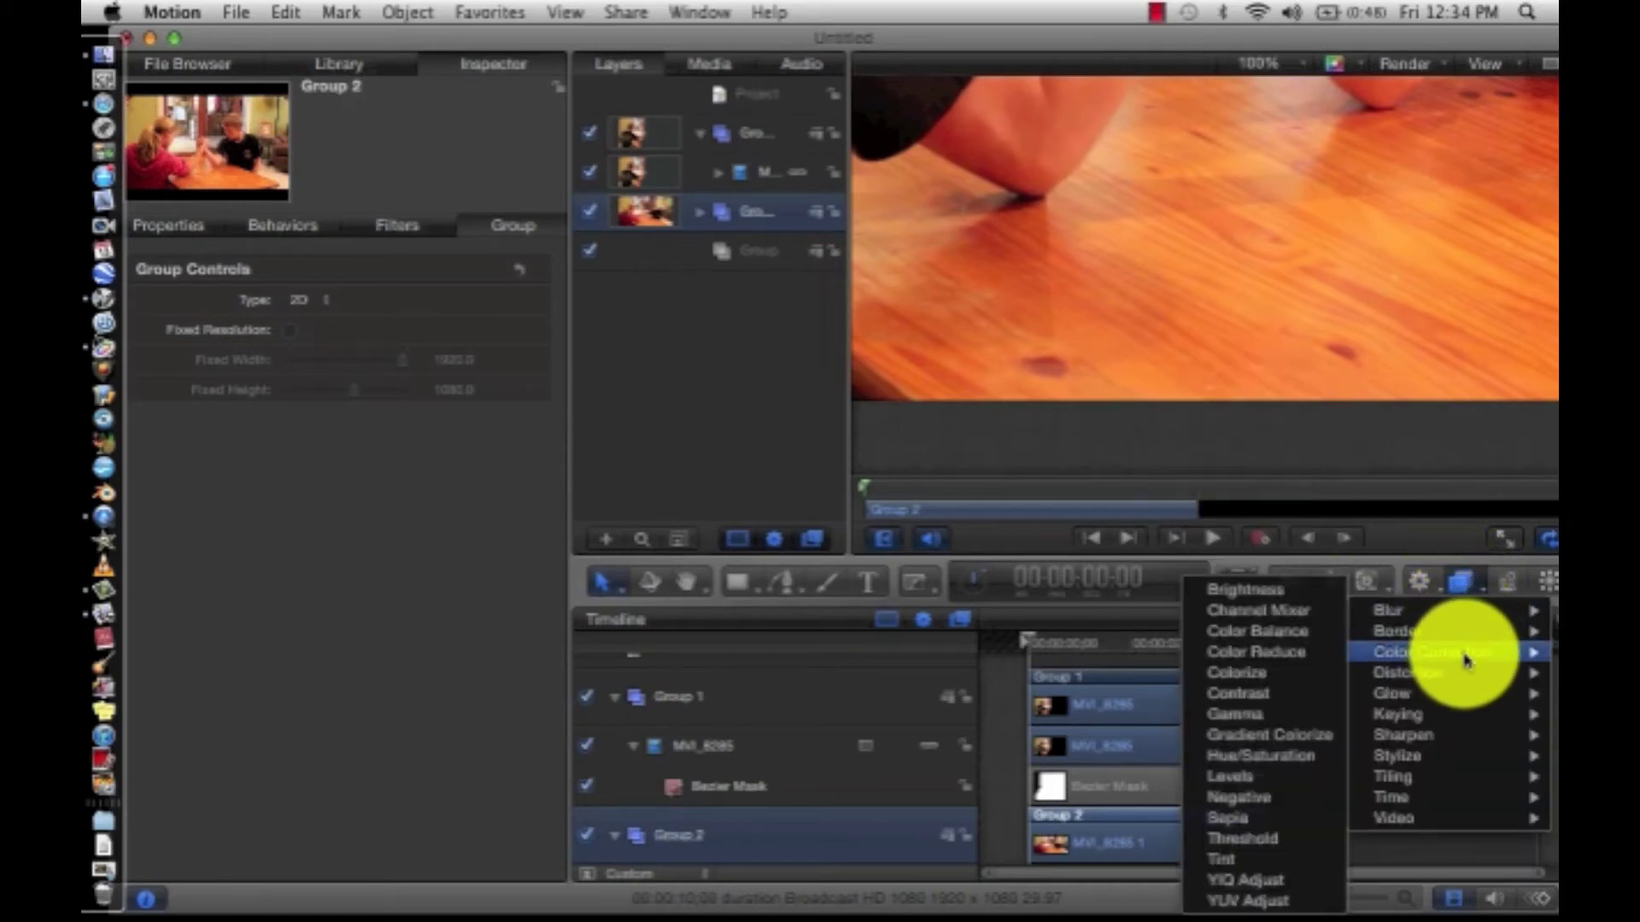
{"action": "left_click", "coordinate": [1278, 589]}
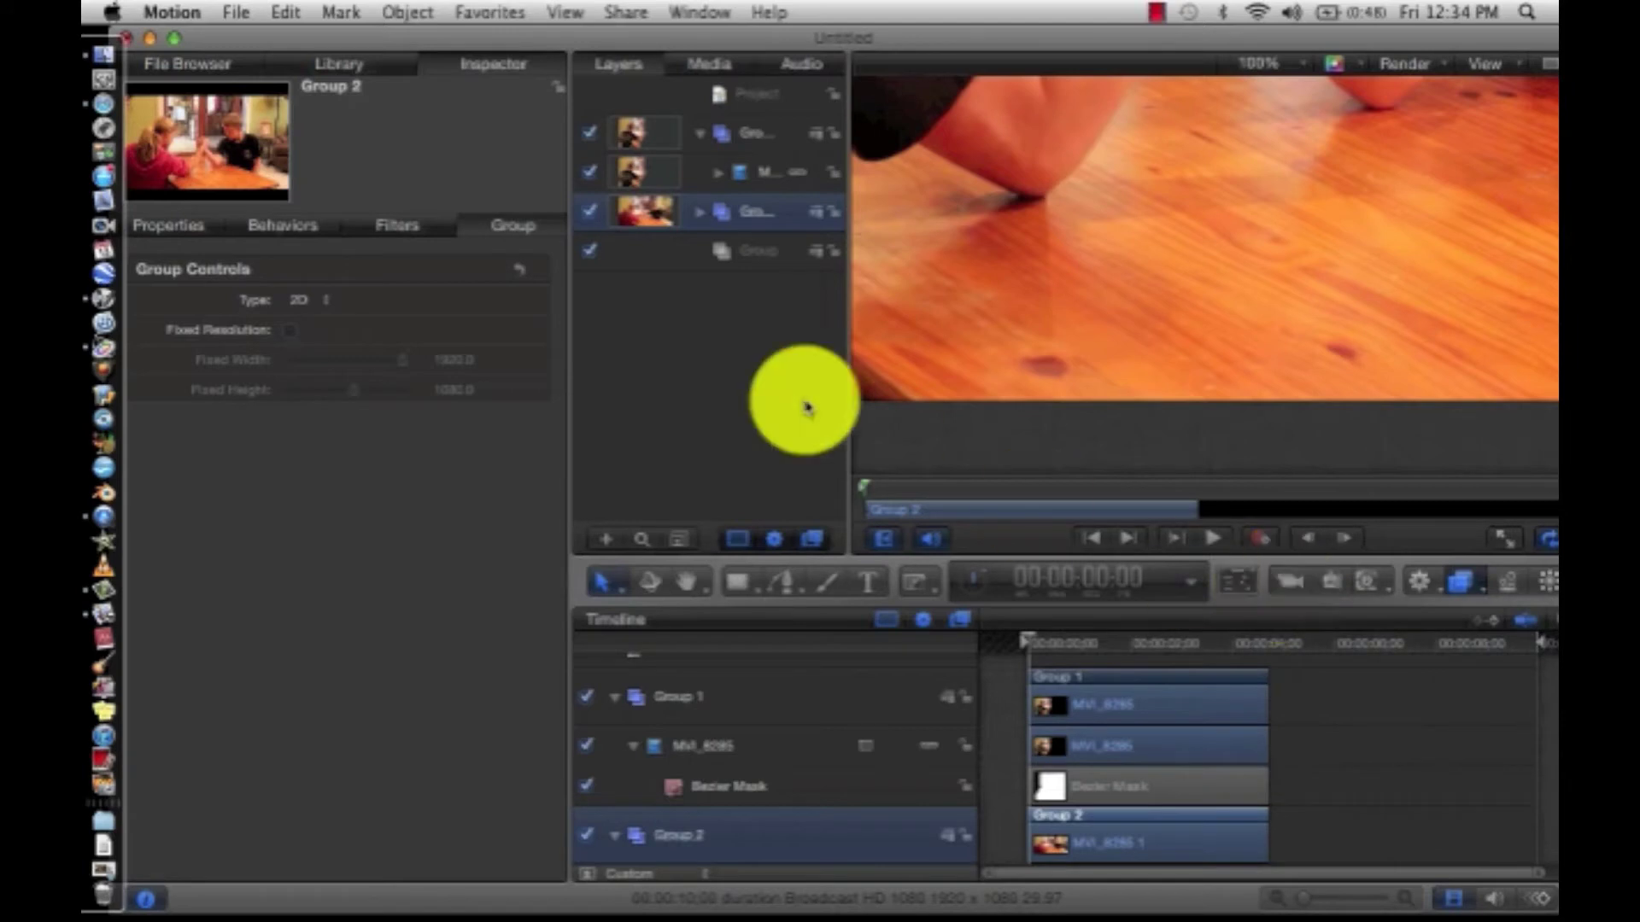
{"action": "left_click_drag", "start_coordinate": [346, 313], "coordinate": [310, 305]}
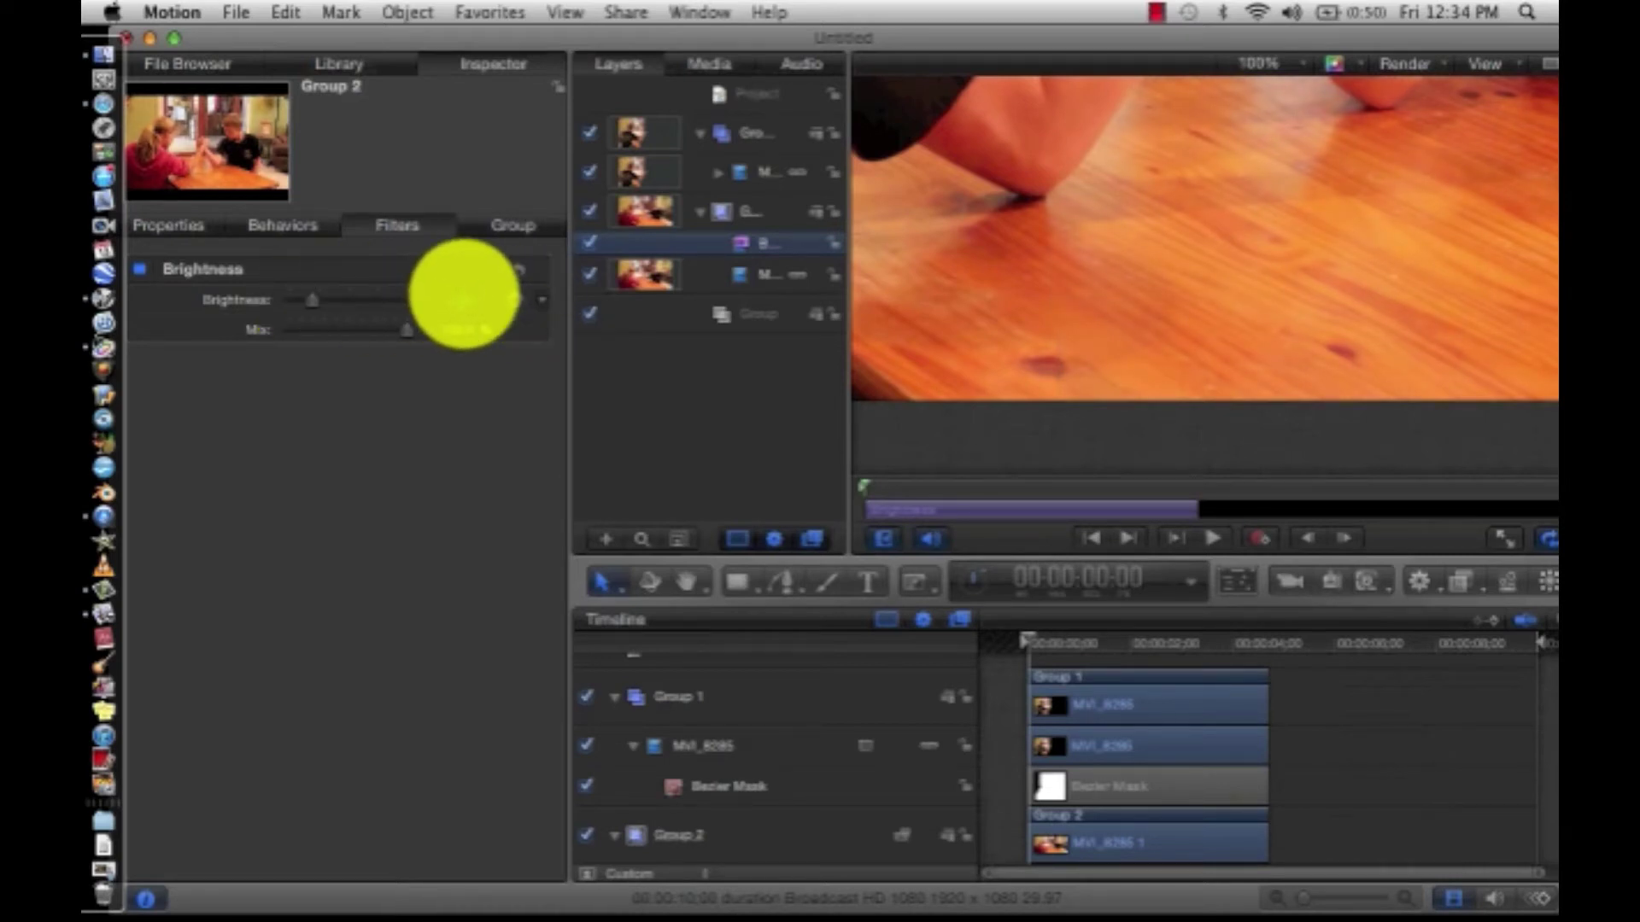
Scrub Group 2's Brightness value back and forth until its exposure matches the other clip.
{"action": "left_click_drag", "start_coordinate": [463, 296], "coordinate": [464, 295]}
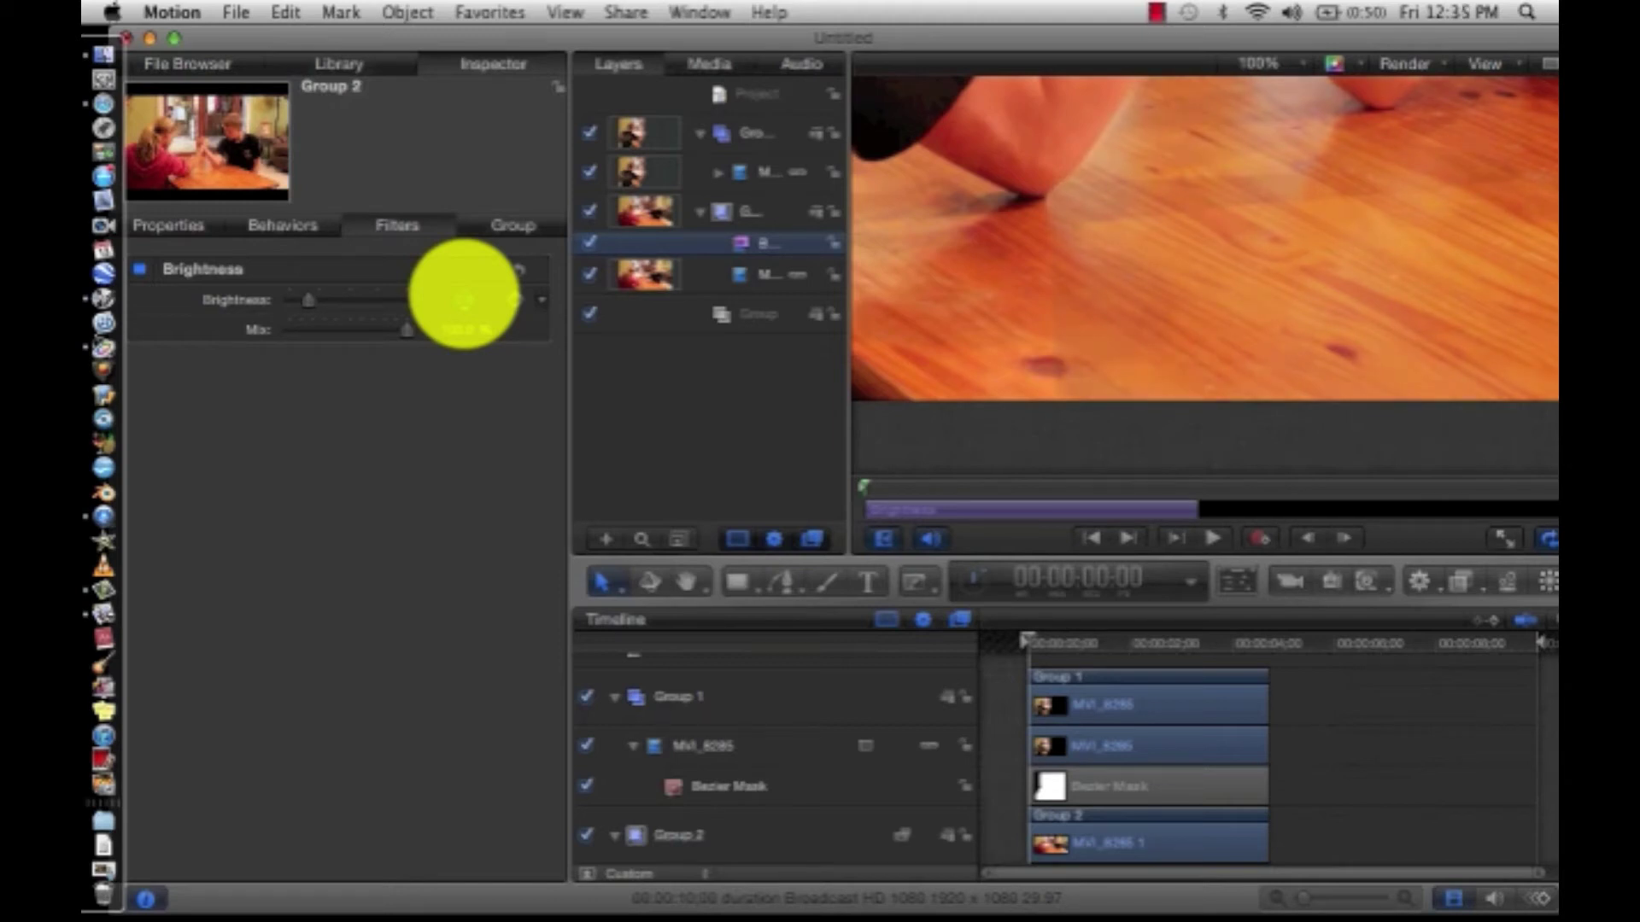
{"action": "left_click_drag", "start_coordinate": [464, 295], "coordinate": [311, 305]}
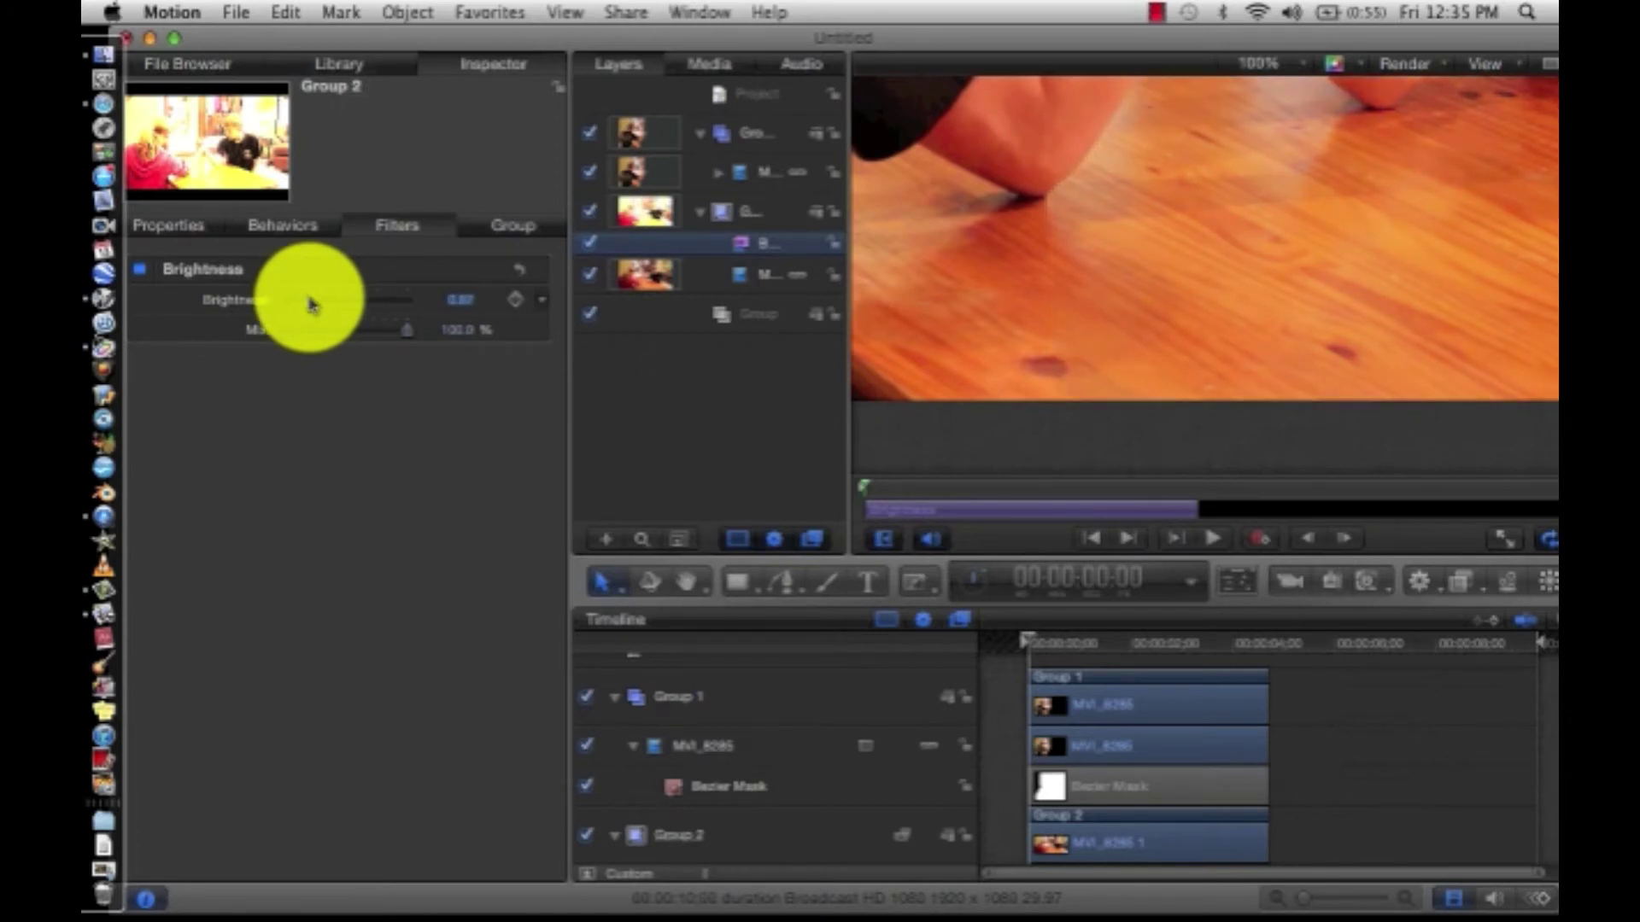
{"action": "left_click_drag", "start_coordinate": [311, 305], "coordinate": [310, 305]}
{"action": "left_click_drag", "start_coordinate": [311, 305], "coordinate": [310, 305]}
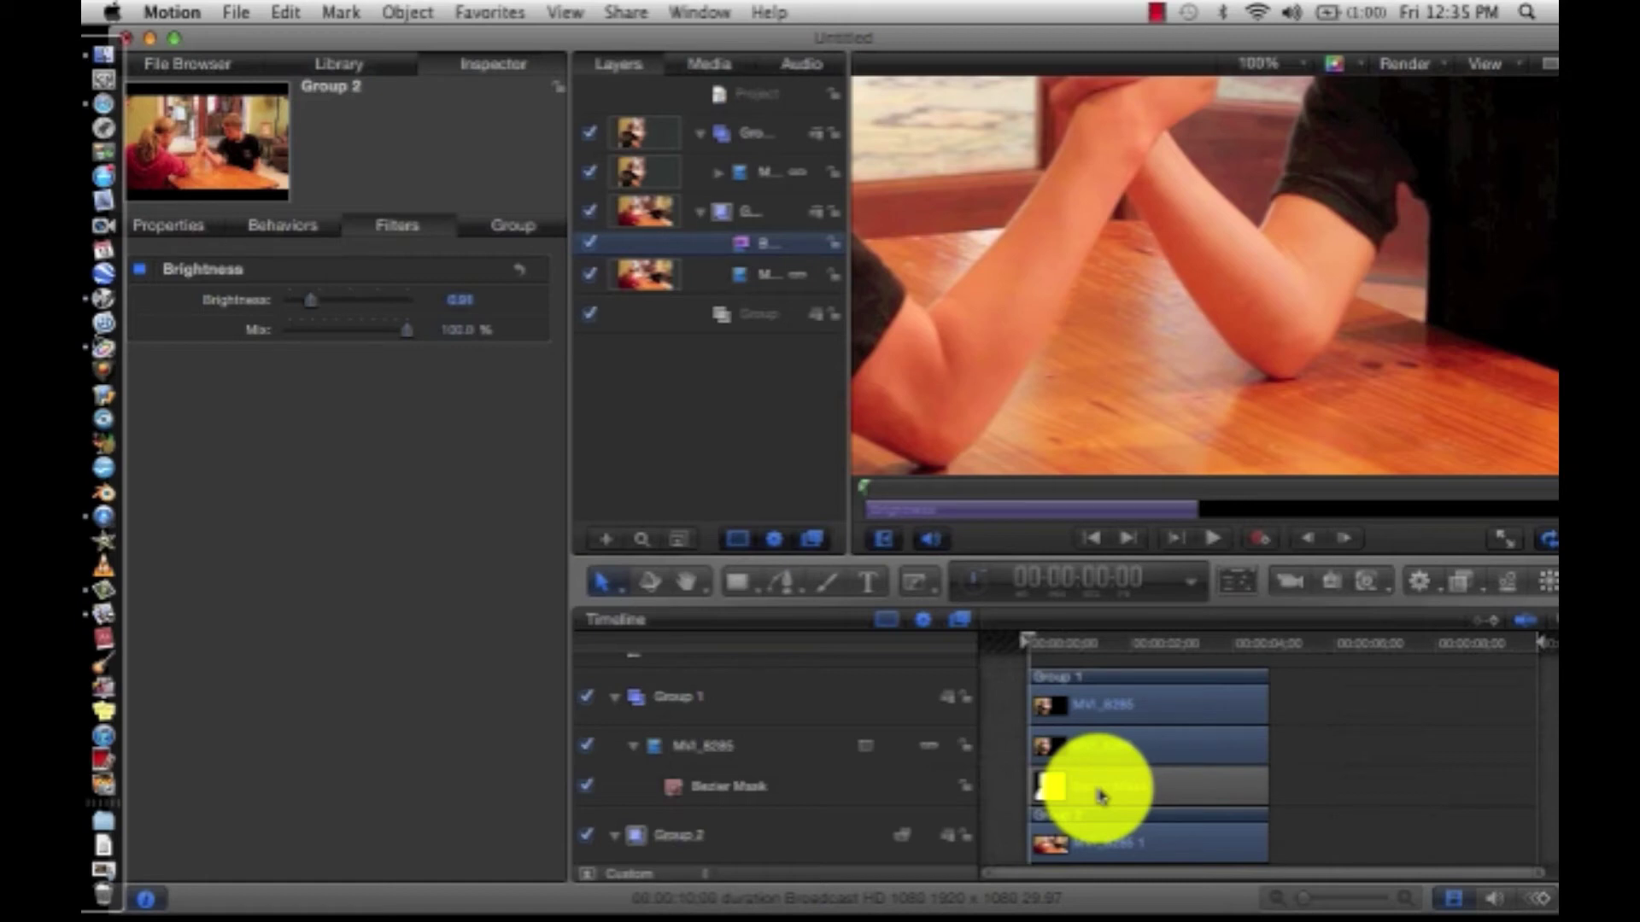
Set the Bezier Mask's Feather to 4.0, then deselect it to preview the blend.
{"action": "left_click", "coordinate": [1100, 796]}
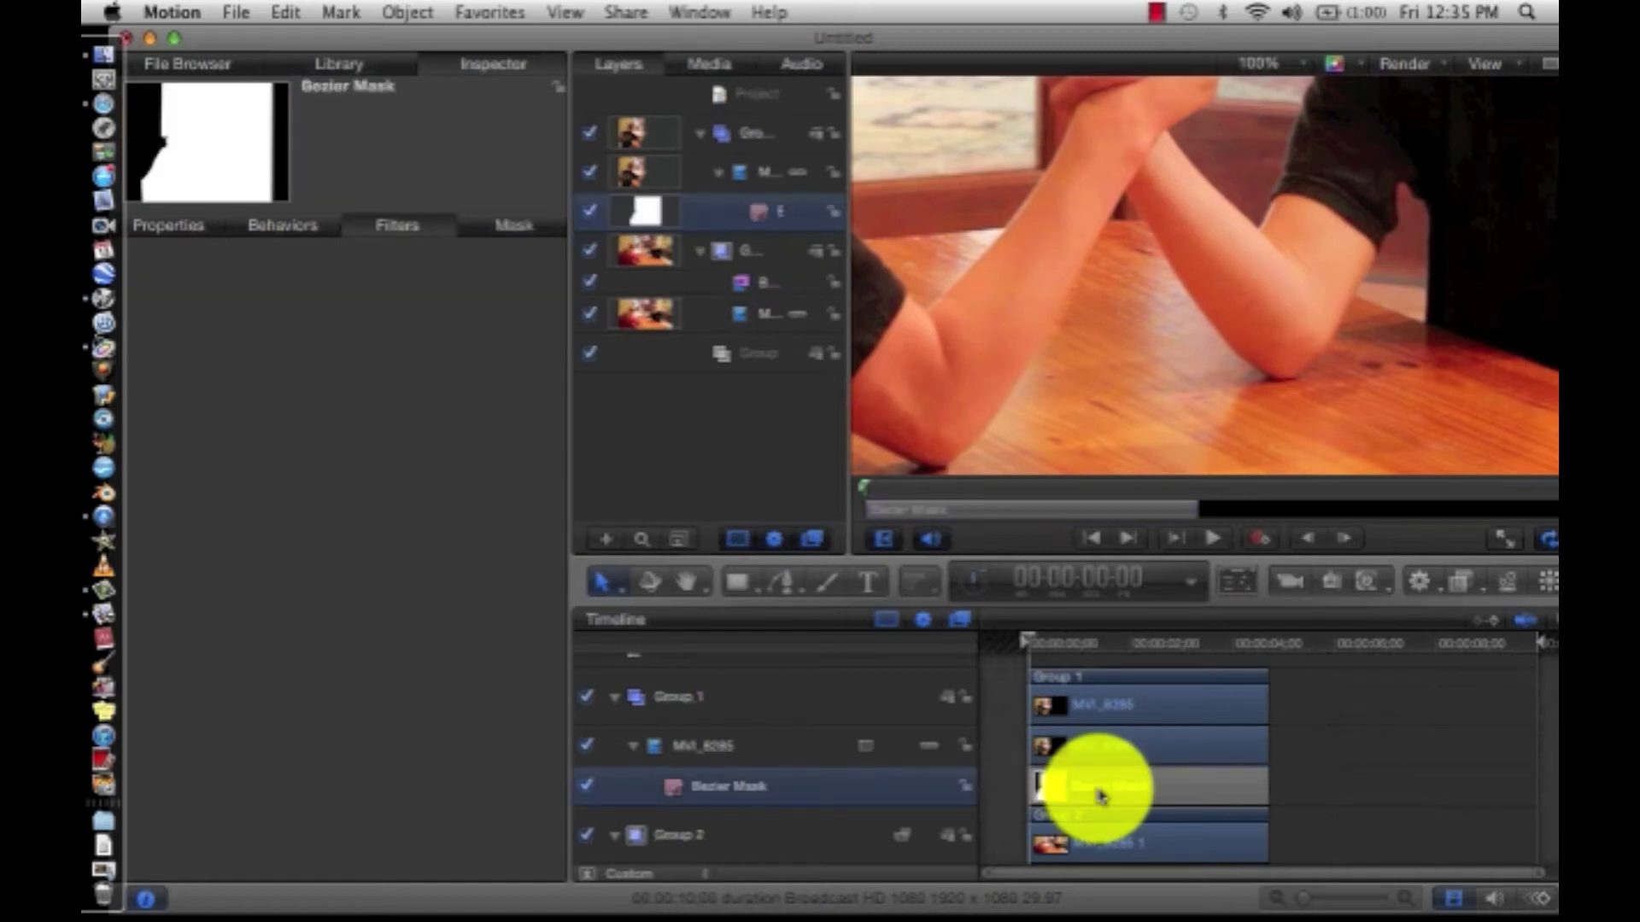
{"action": "left_click", "coordinate": [516, 237]}
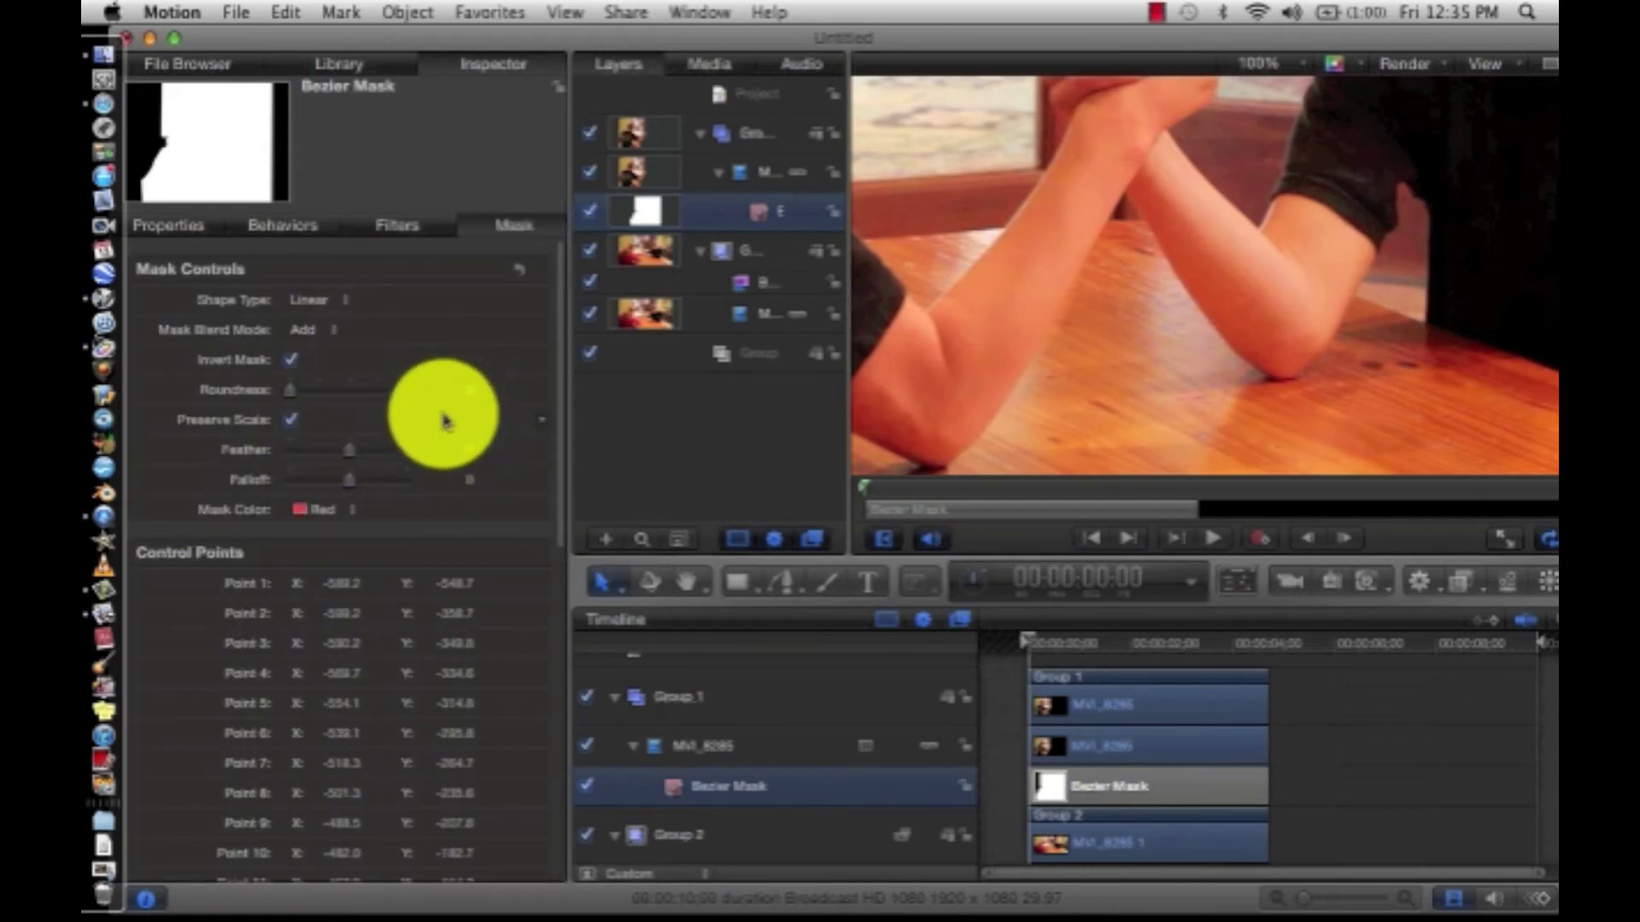
{"action": "scroll", "coordinate": [481, 440], "scroll_direction": "down", "scroll_amount": 3}
{"action": "left_click_drag", "start_coordinate": [1014, 319], "coordinate": [1031, 321]}
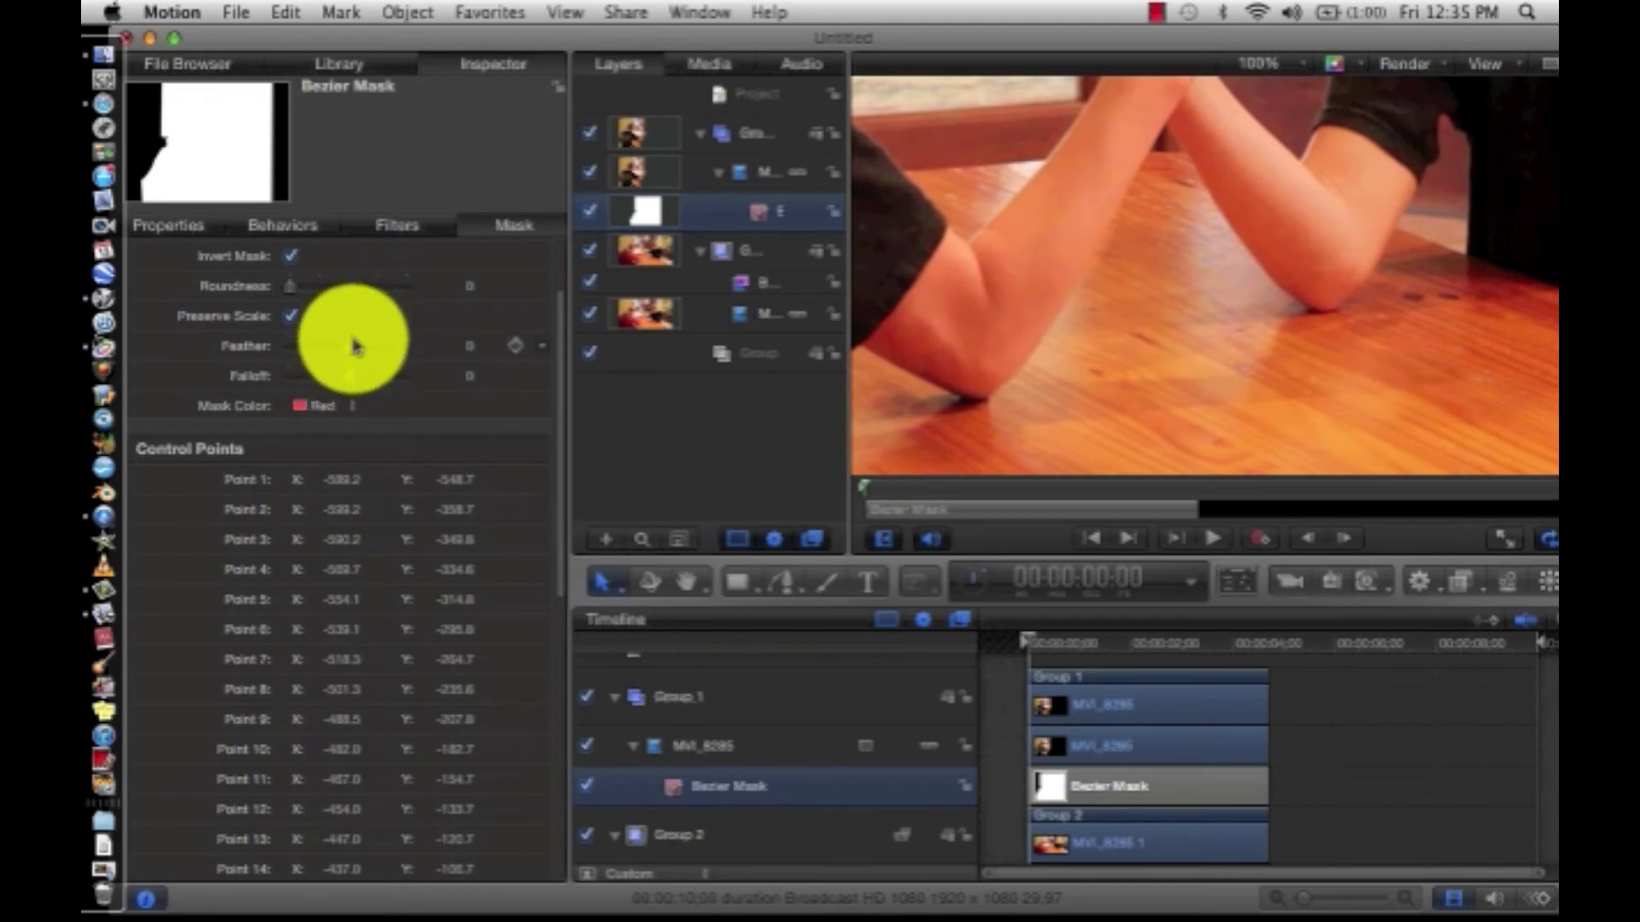
{"action": "left_click_drag", "start_coordinate": [355, 346], "coordinate": [418, 348]}
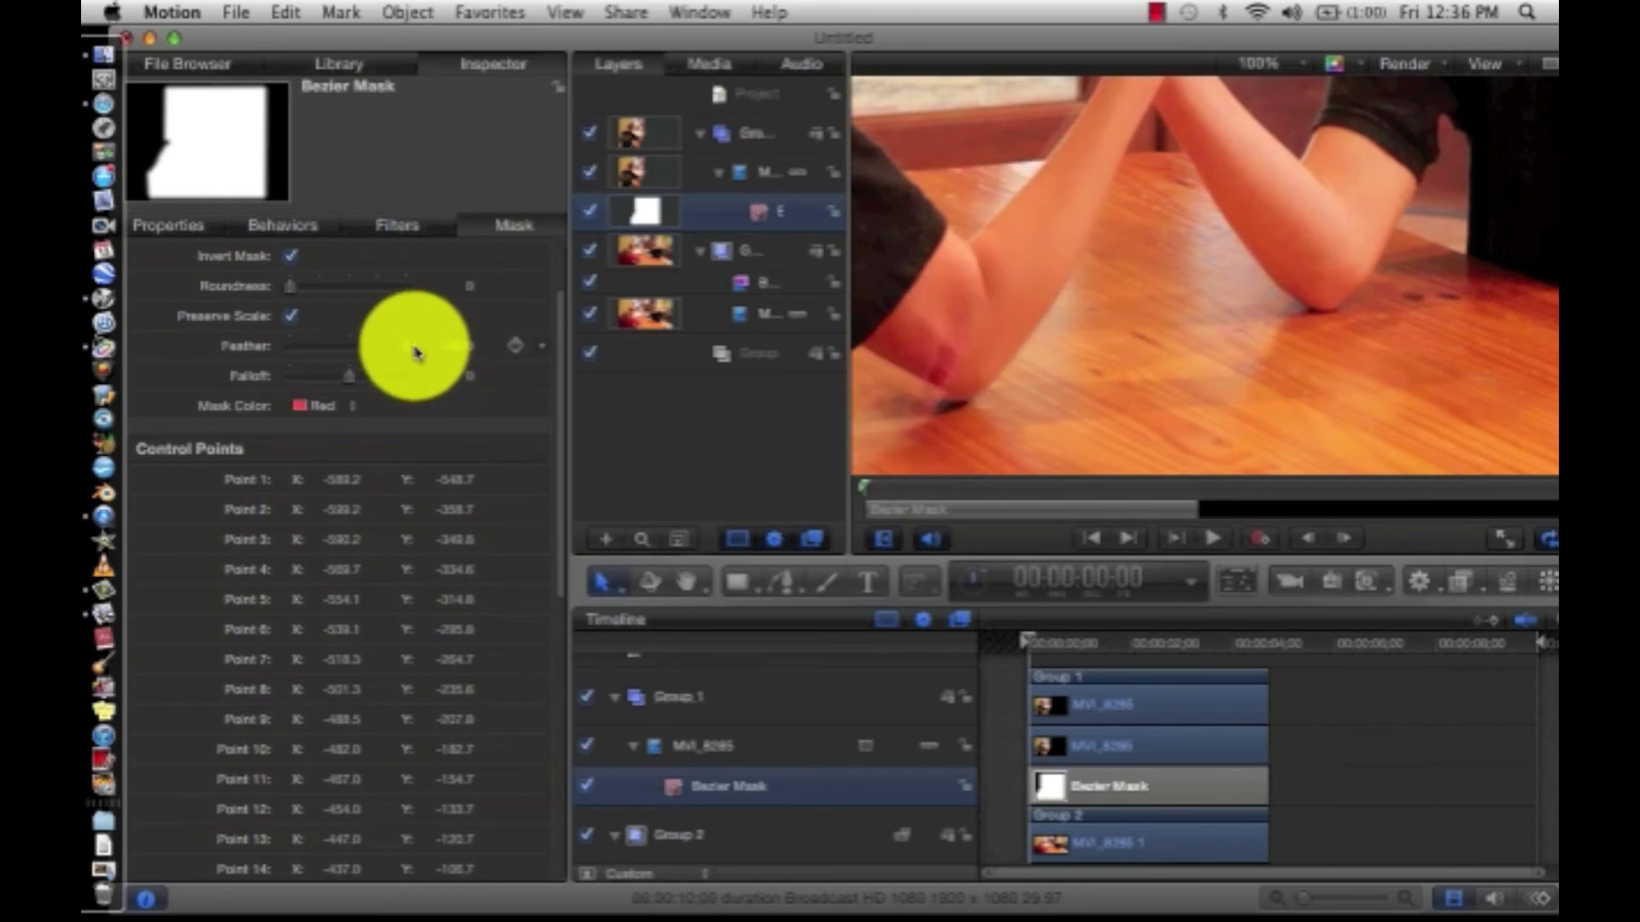
{"action": "left_click_drag", "start_coordinate": [406, 347], "coordinate": [356, 347]}
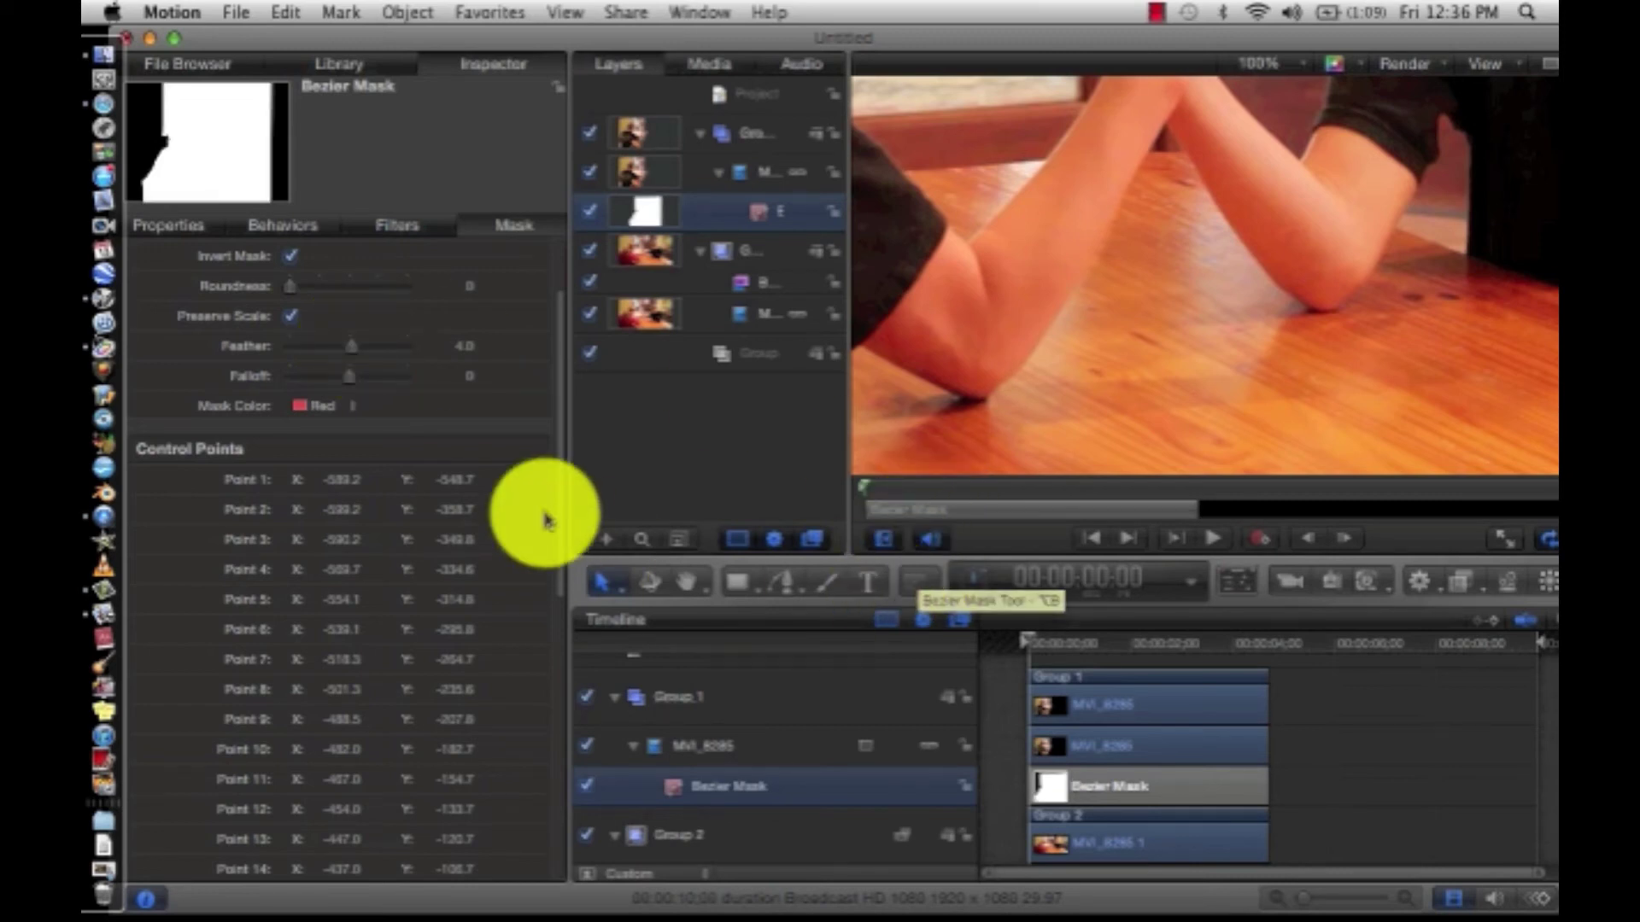
{"action": "left_click", "coordinate": [996, 678]}
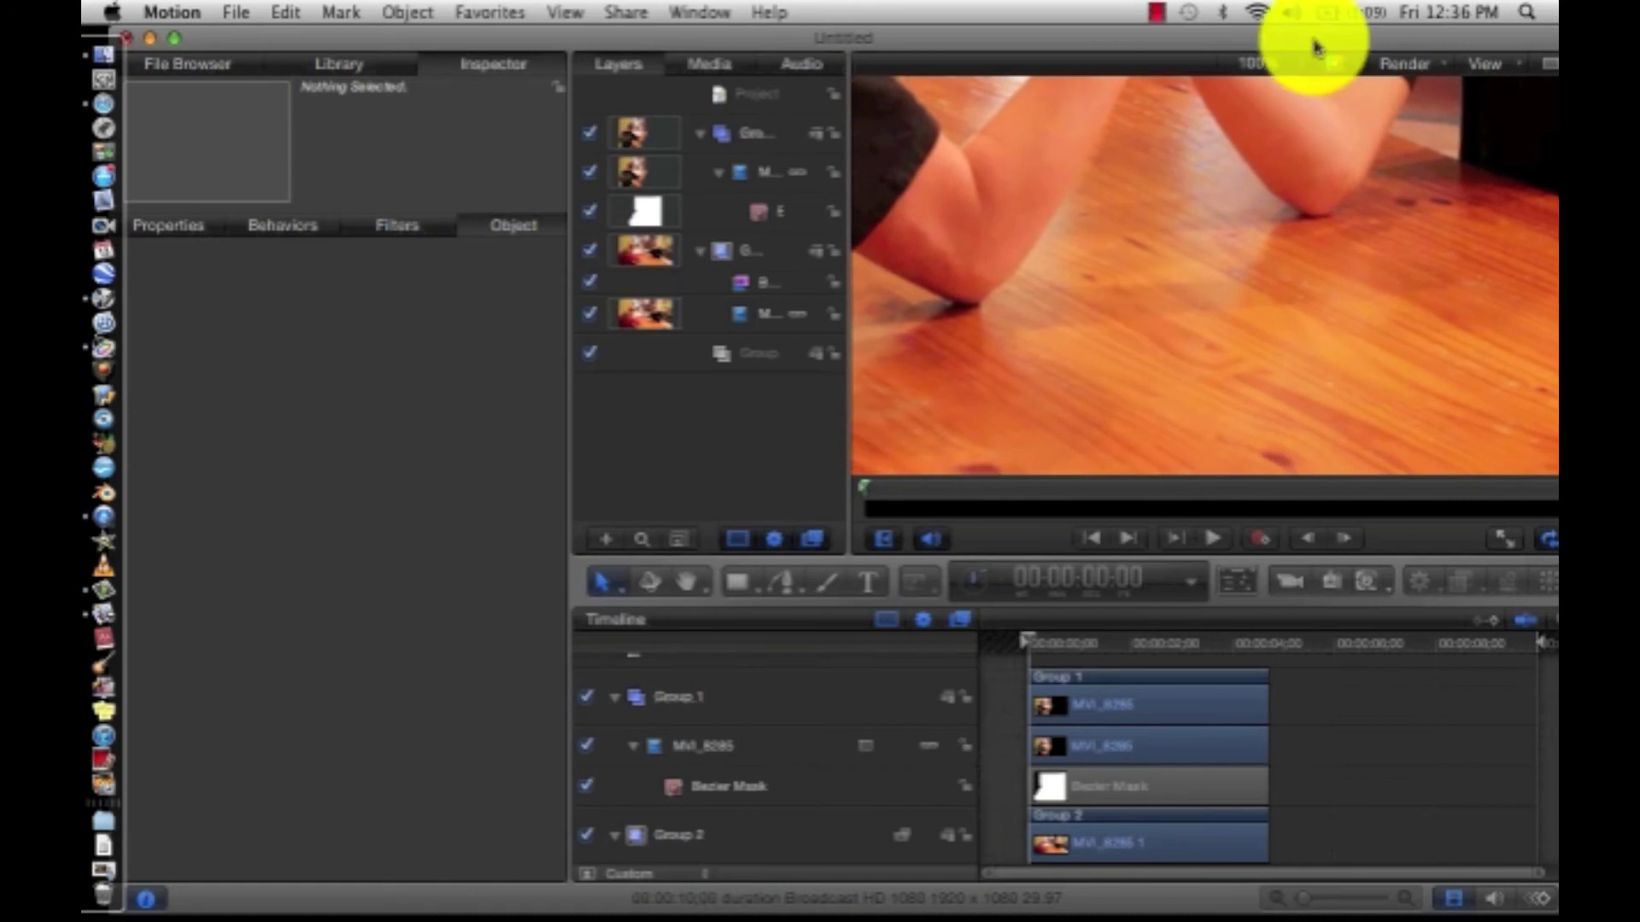
Fit the frame, show the Bezier Mask's control points via Edit Points, and enable Record.
{"action": "left_click", "coordinate": [1291, 61]}
{"action": "left_click", "coordinate": [1255, 273]}
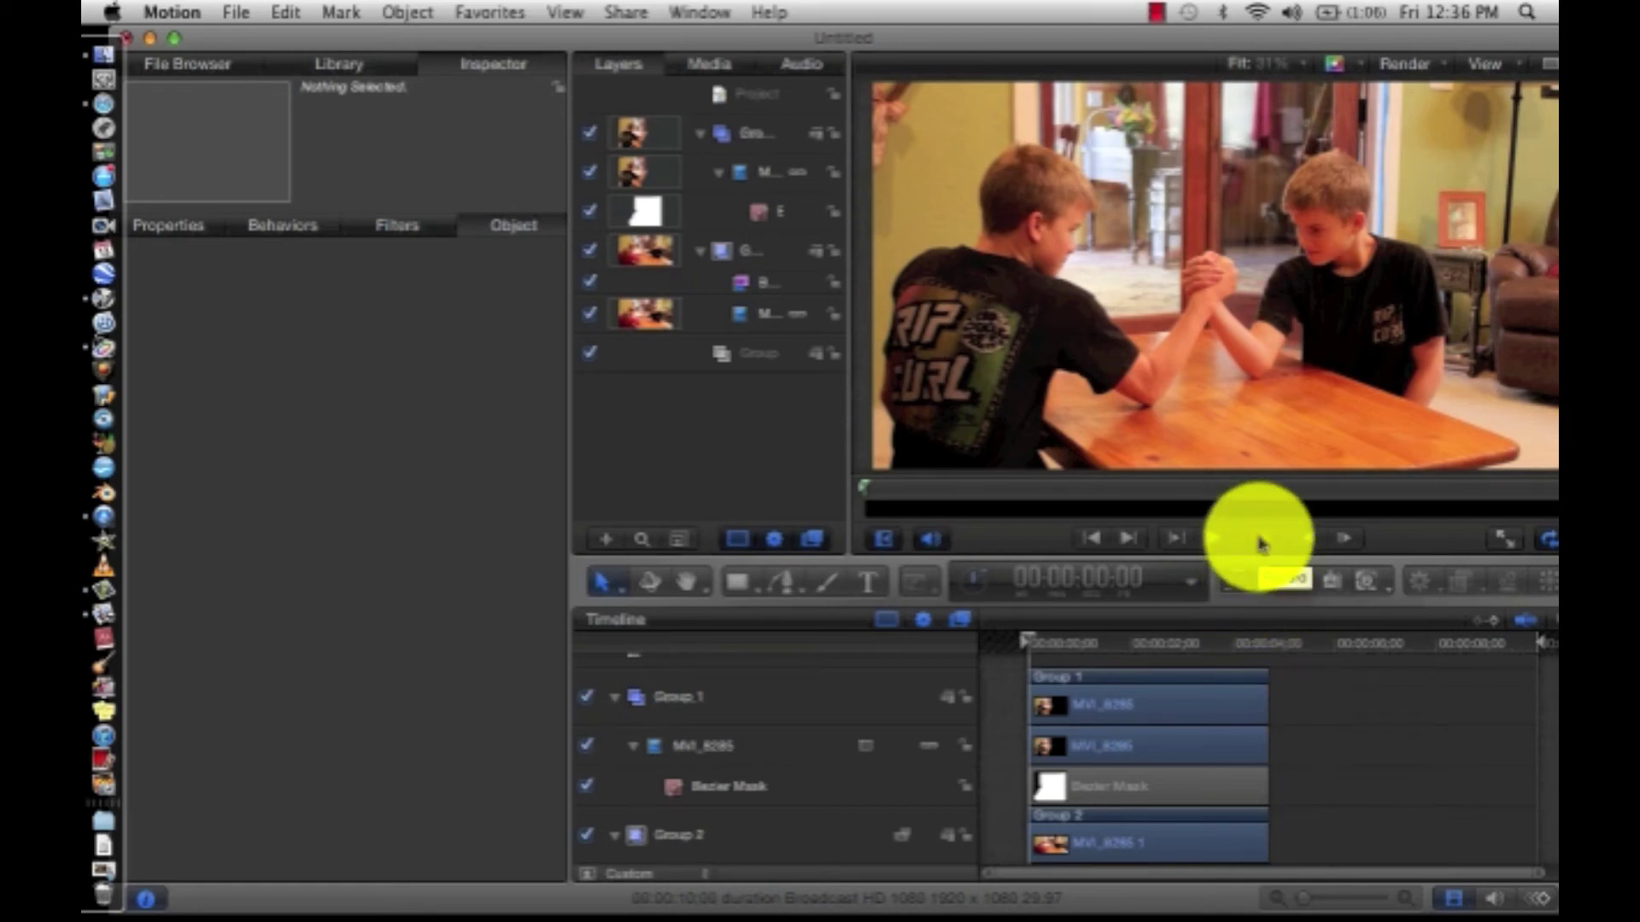
{"action": "left_click", "coordinate": [1112, 784]}
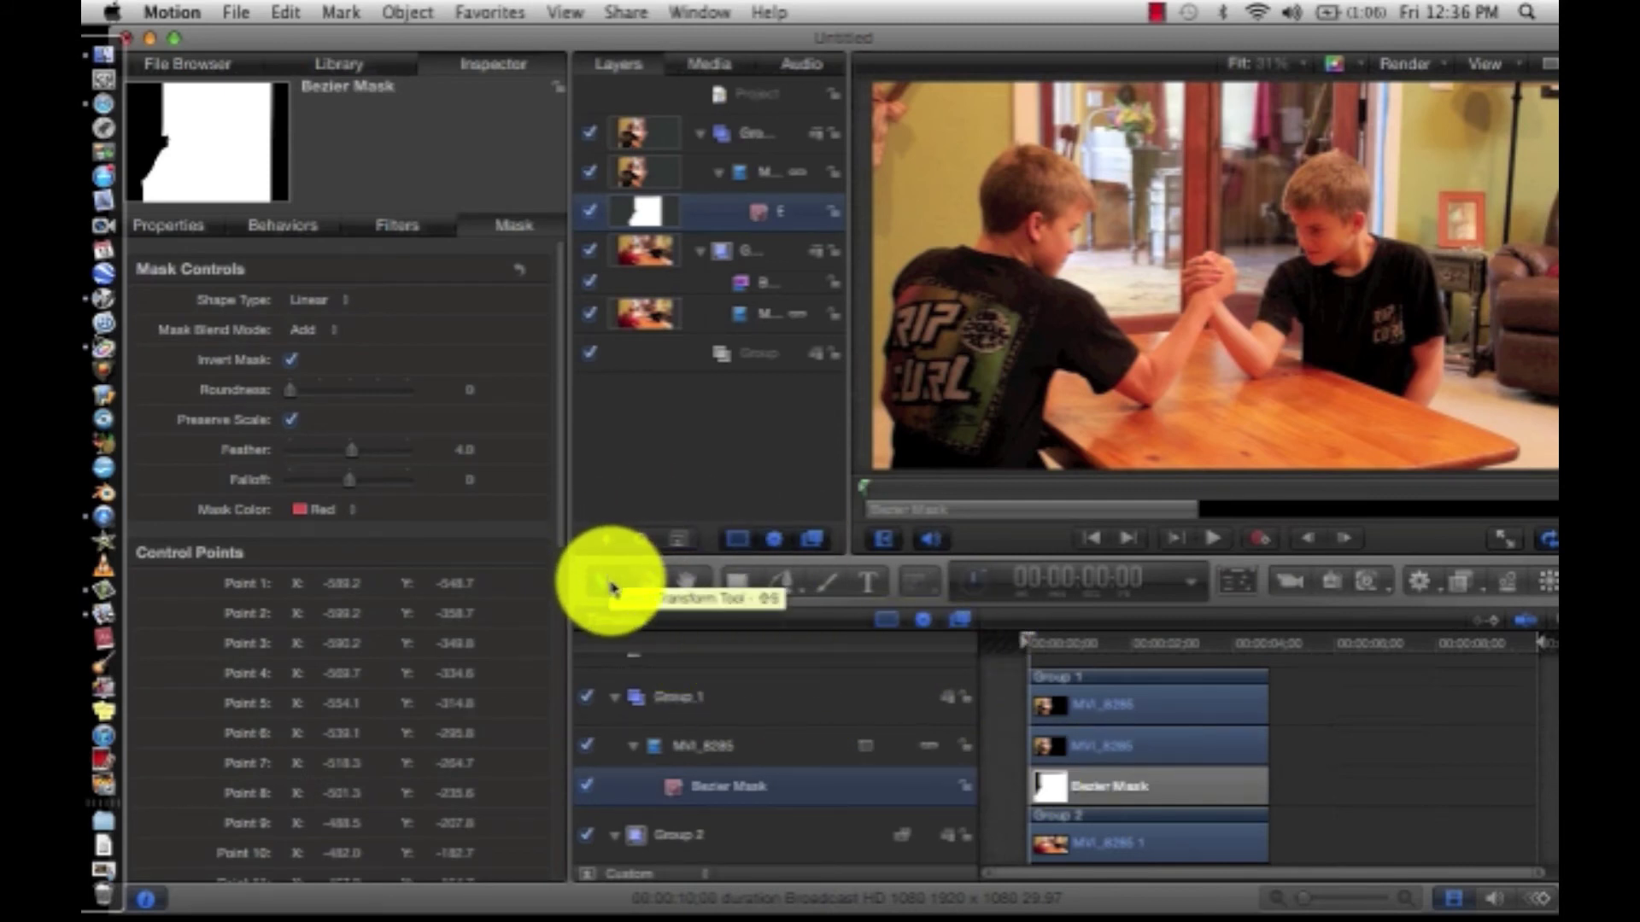
{"action": "left_click_drag", "start_coordinate": [611, 588], "coordinate": [699, 833]}
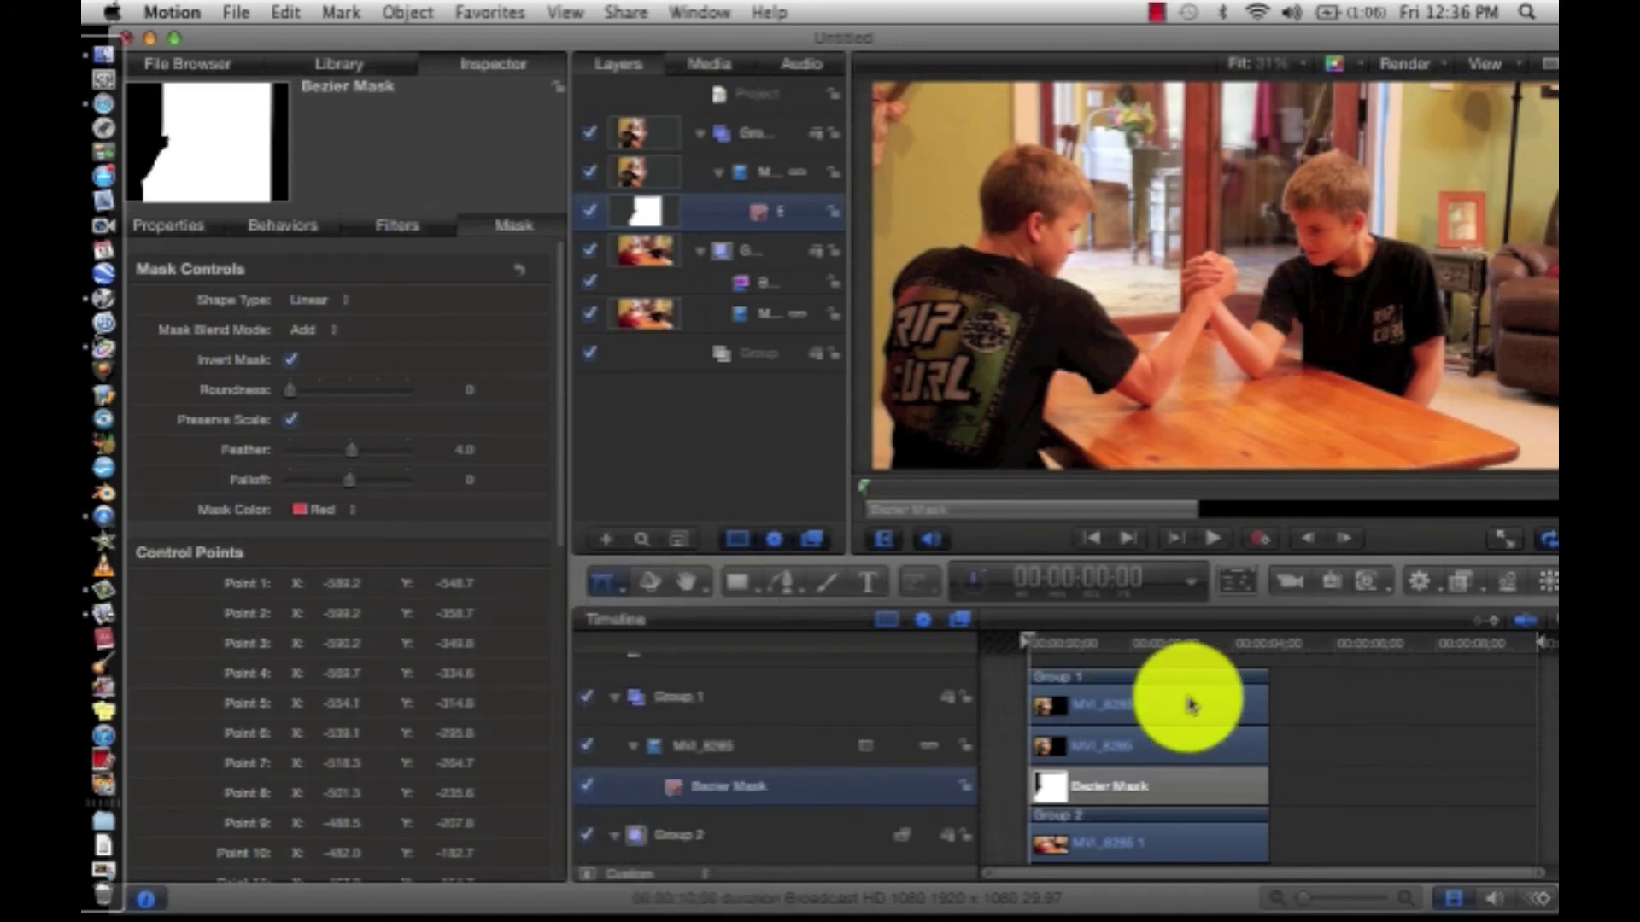
{"action": "left_click", "coordinate": [1145, 786]}
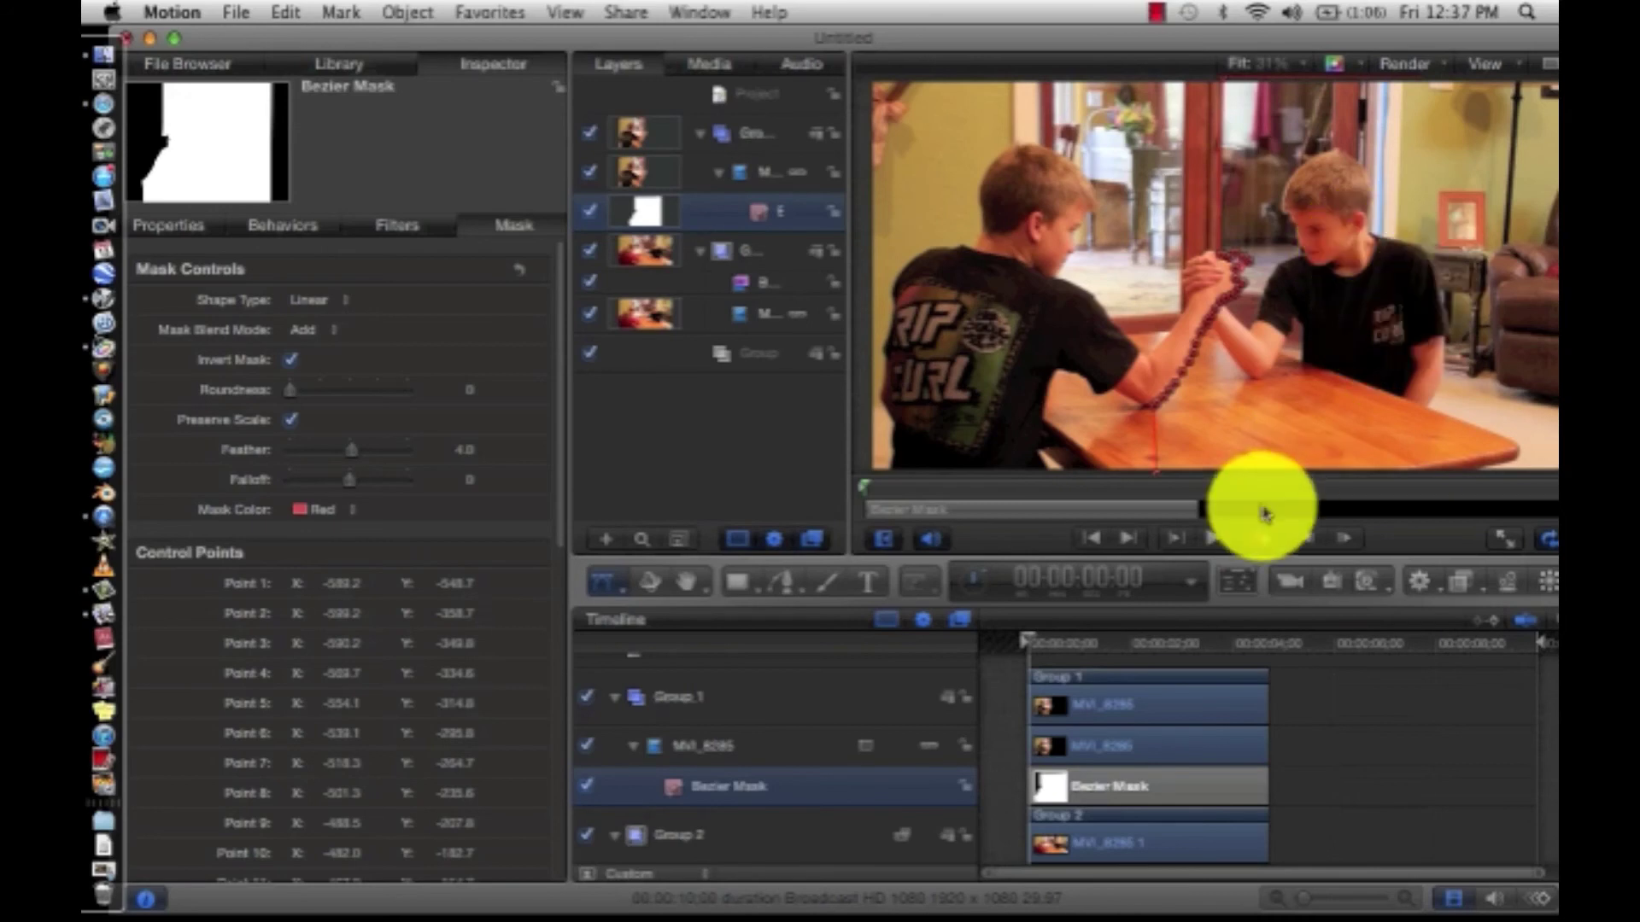
{"action": "left_click", "coordinate": [1261, 539]}
Zoom to 100%, scroll down to the elbows, and hide the mask outline.
{"action": "left_click", "coordinate": [1256, 64]}
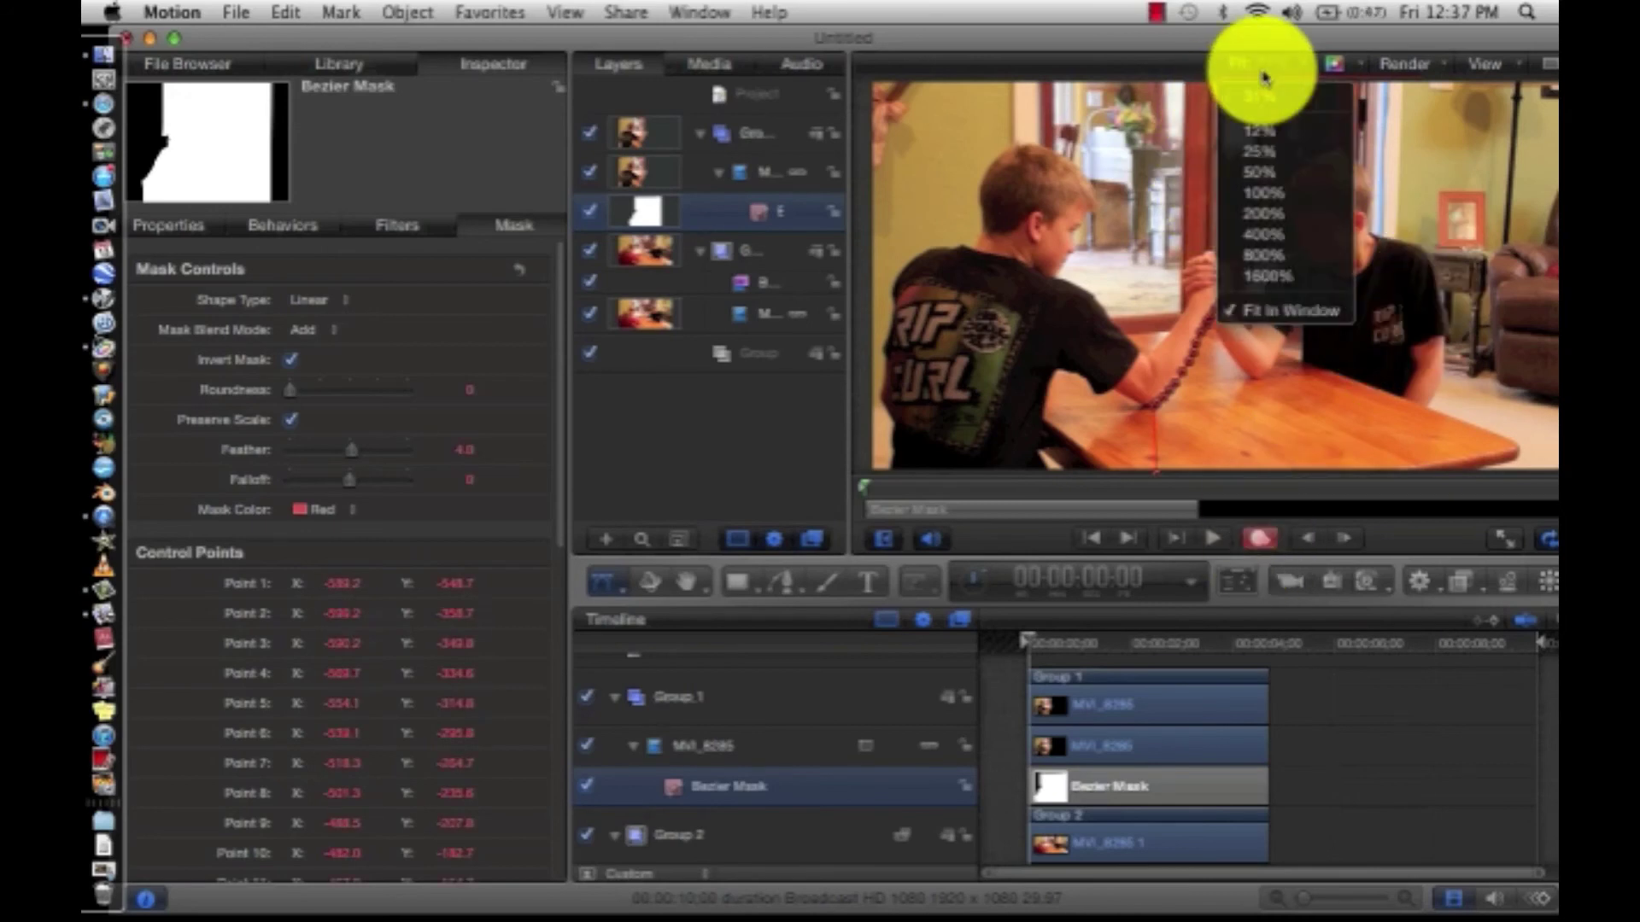
{"action": "left_click", "coordinate": [1270, 196]}
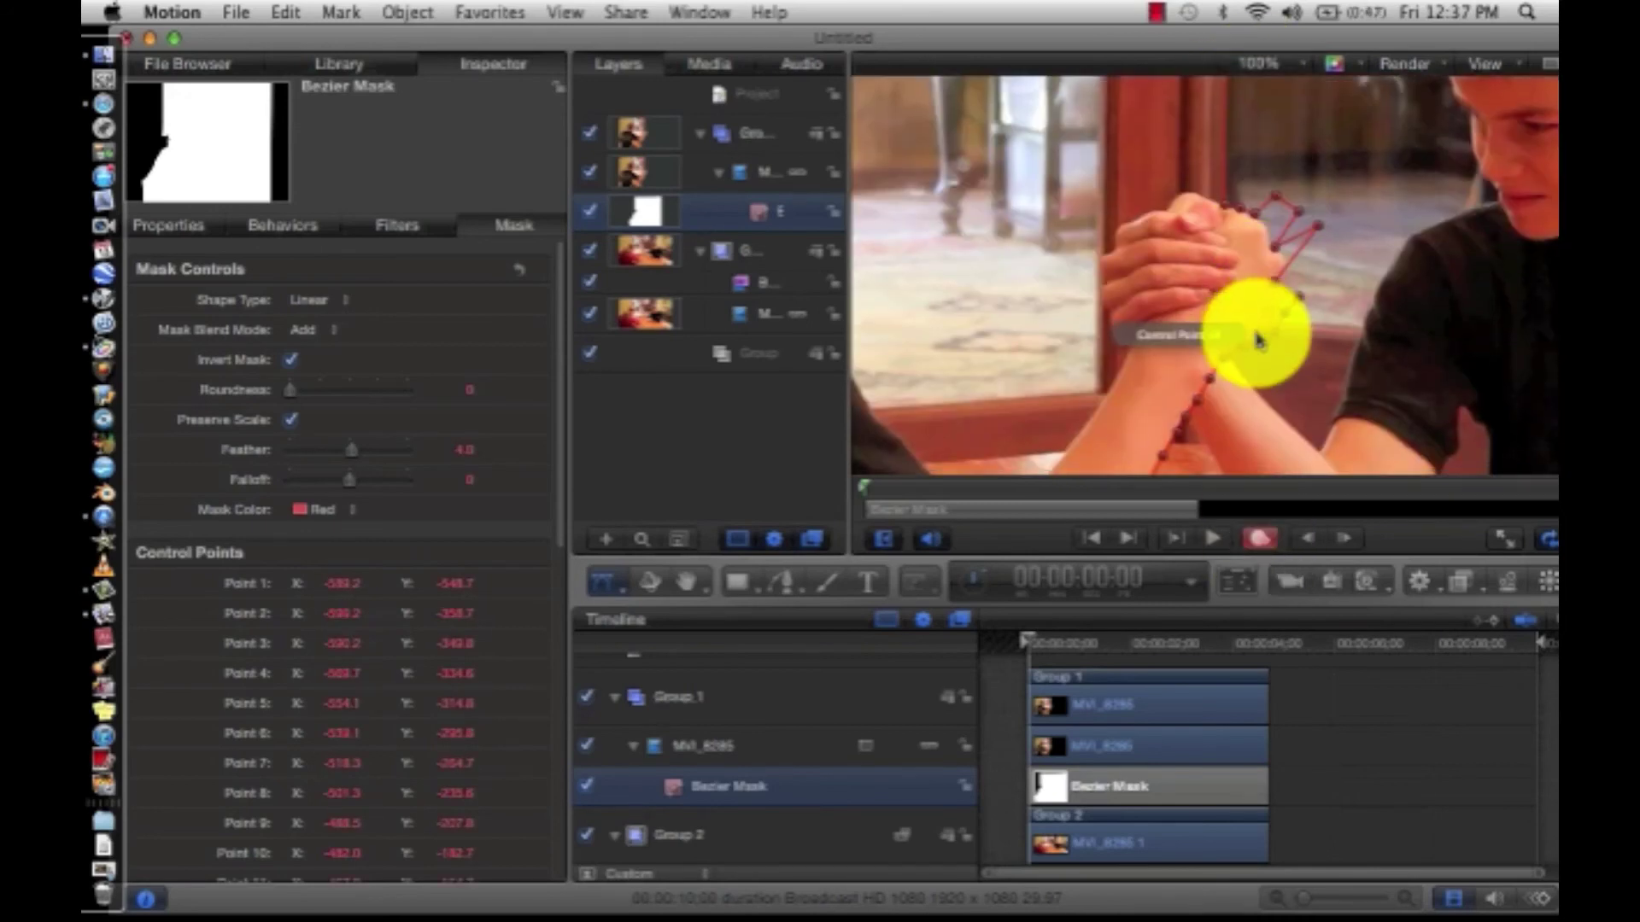
{"action": "scroll", "coordinate": [1258, 340], "scroll_direction": "down", "scroll_amount": 10}
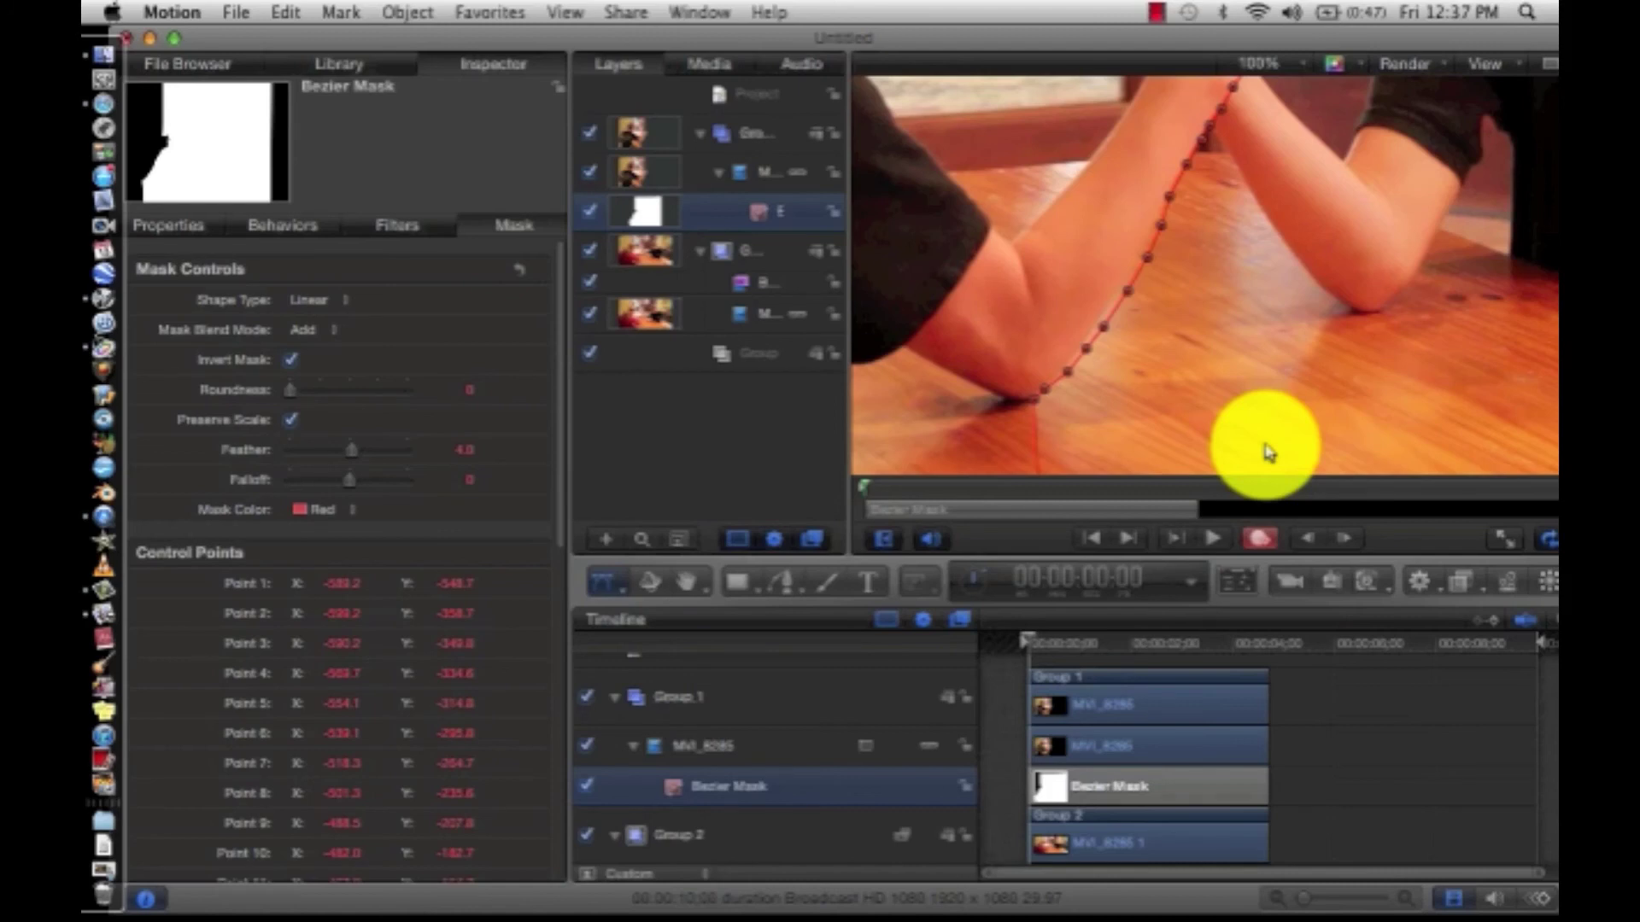
{"action": "left_click", "coordinate": [1268, 453]}
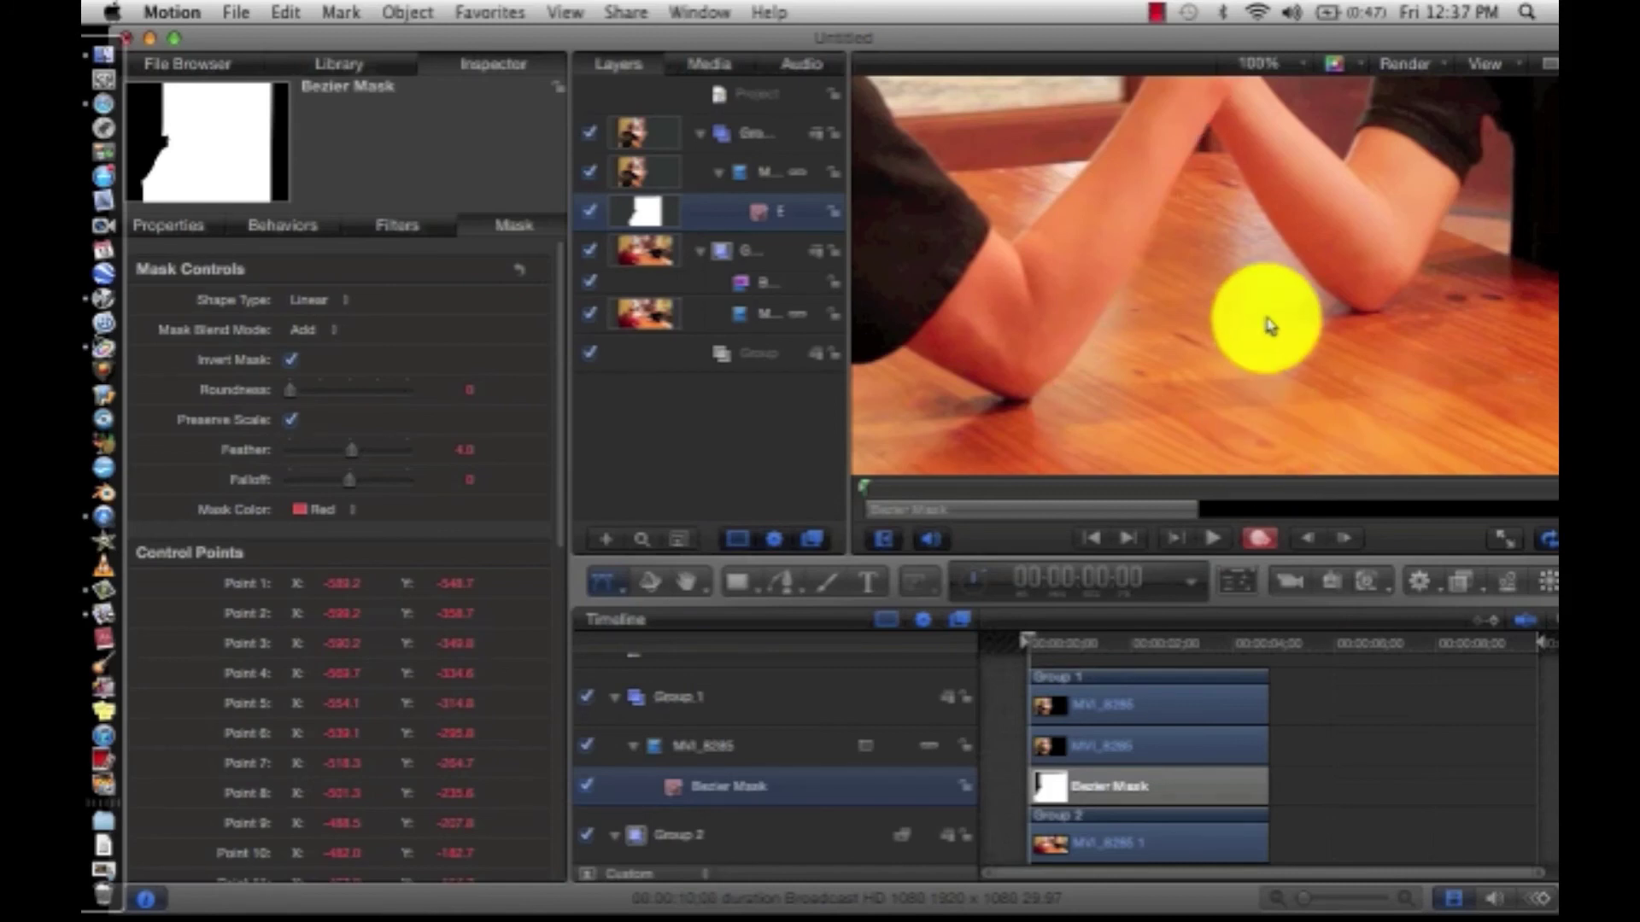
Play the composite and frame-step the playhead to 00:00:02:02.
{"action": "left_click", "coordinate": [1210, 539]}
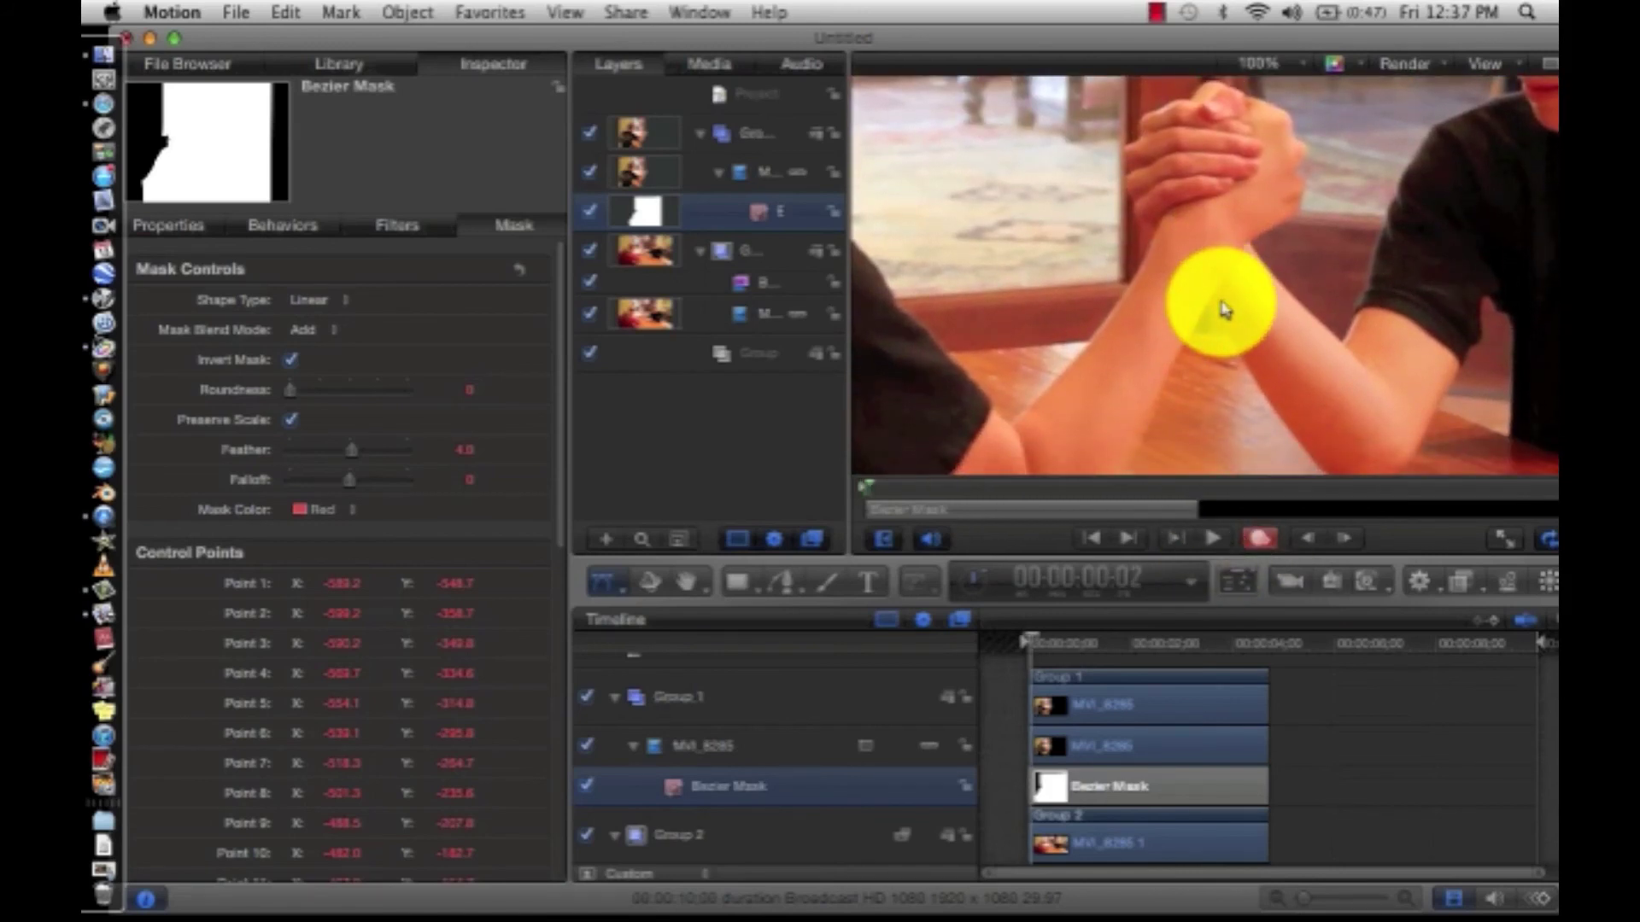
{"action": "key", "text": "Right"}
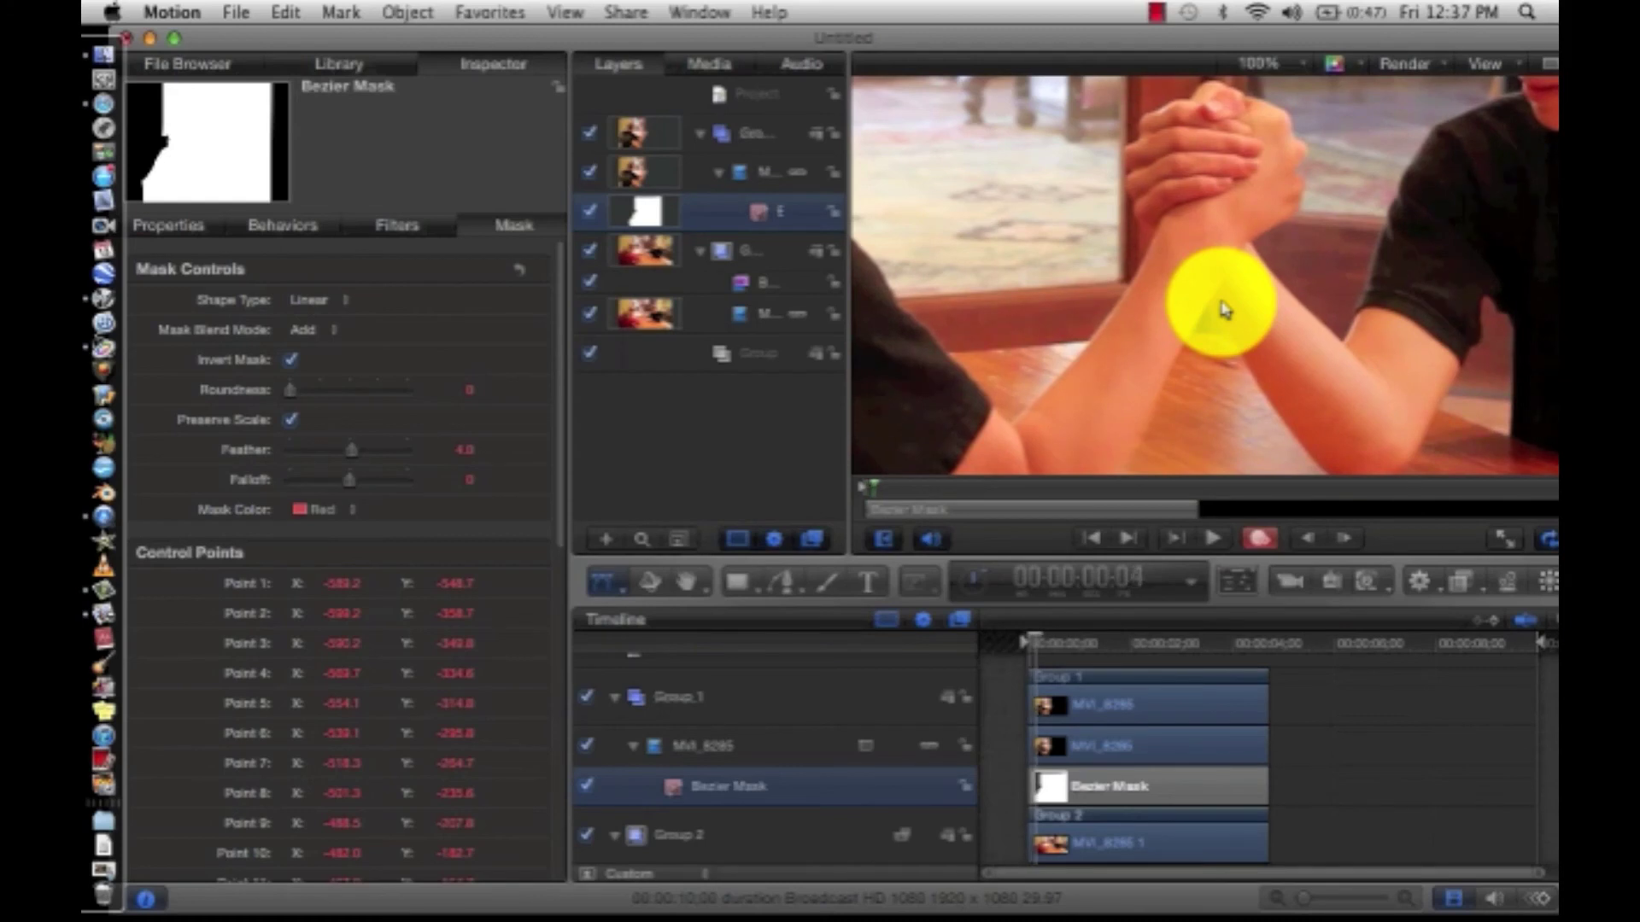
{"action": "key", "text": "Right"}
{"action": "key", "text": "Right"}
{"action": "key", "text": "Right"}
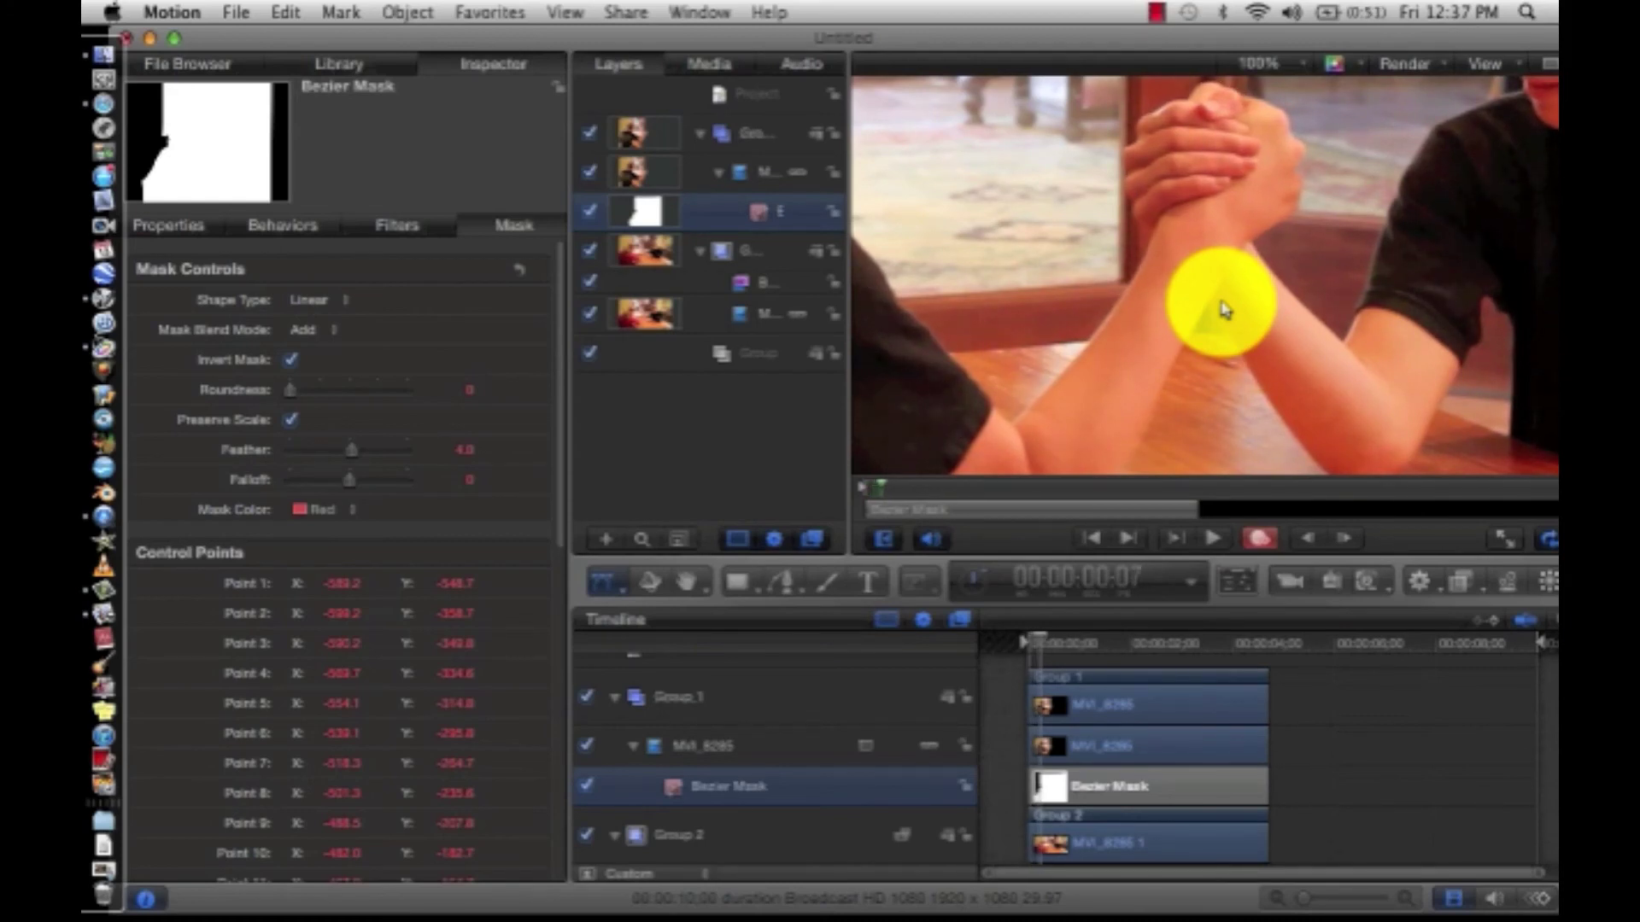
{"action": "key", "text": "Right"}
{"action": "key", "text": "Right"}
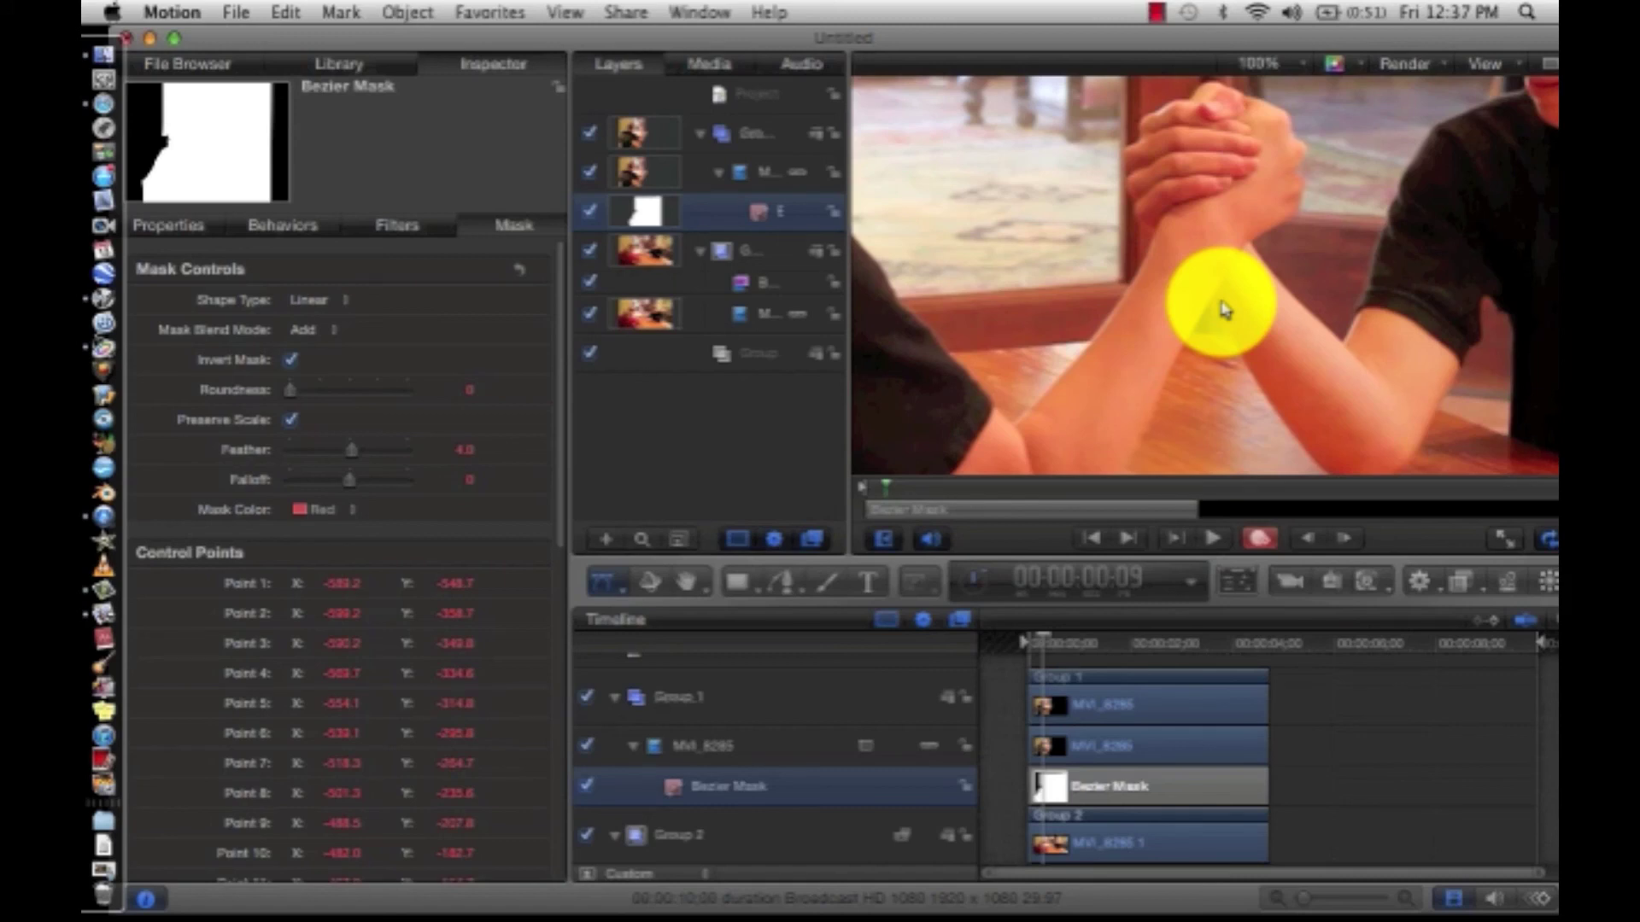
{"action": "key", "text": "Right"}
{"action": "key", "text": "Right"}
{"action": "key", "text": "Right"}
{"action": "key", "text": "Right"}
{"action": "key", "text": "Right"}
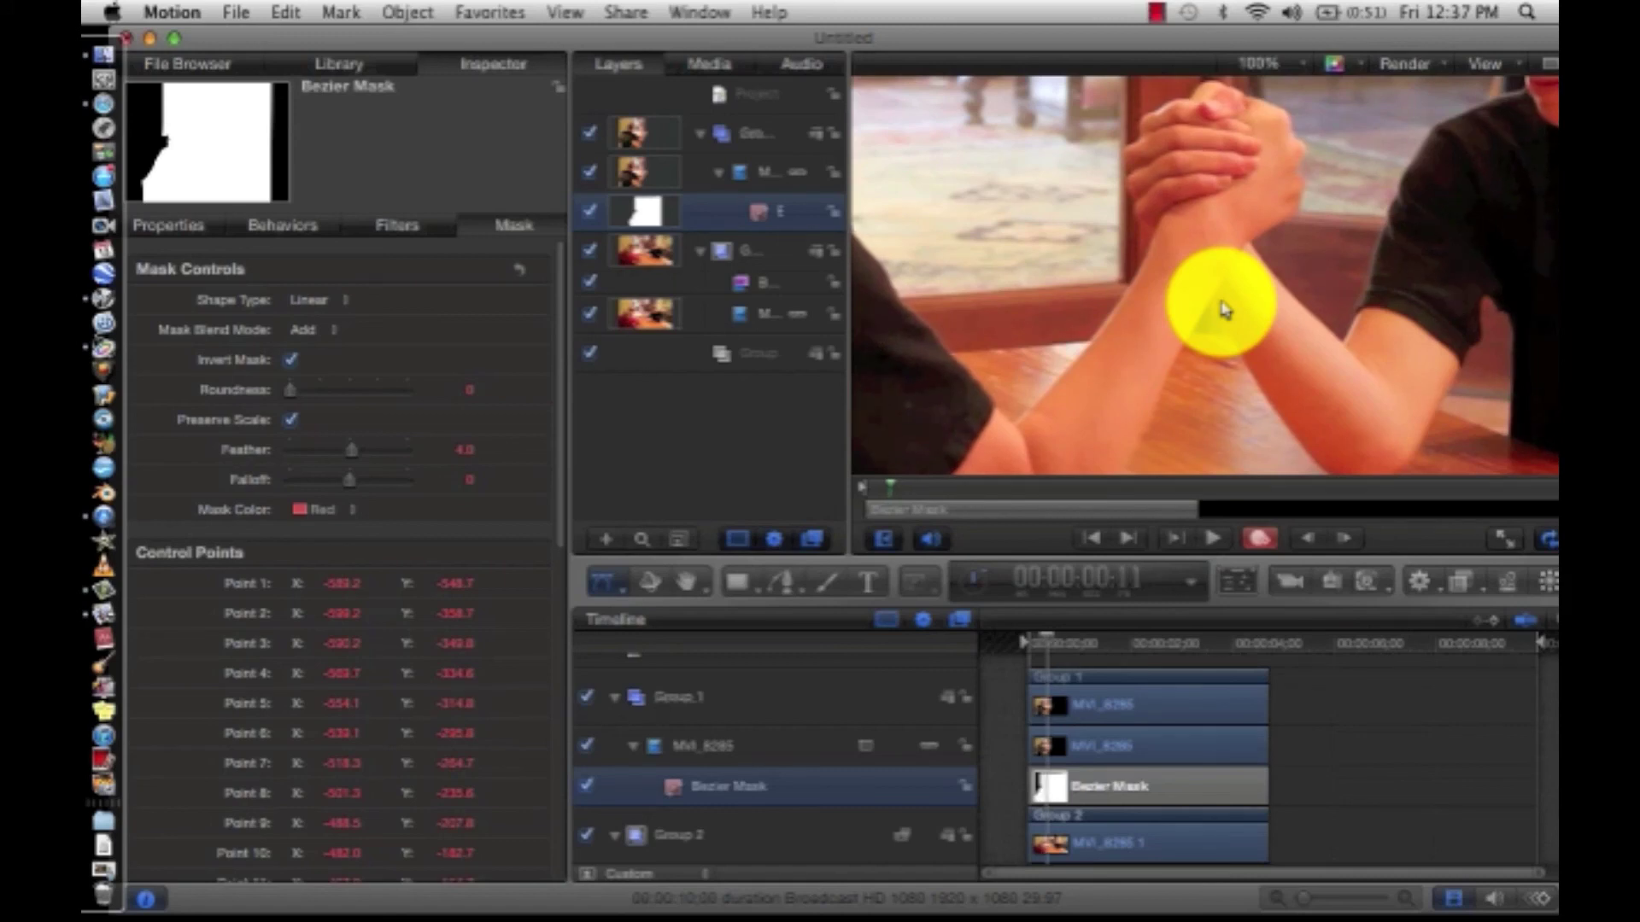
{"action": "key", "text": "Right"}
{"action": "key", "text": "Right"}
{"action": "key", "text": "Right"}
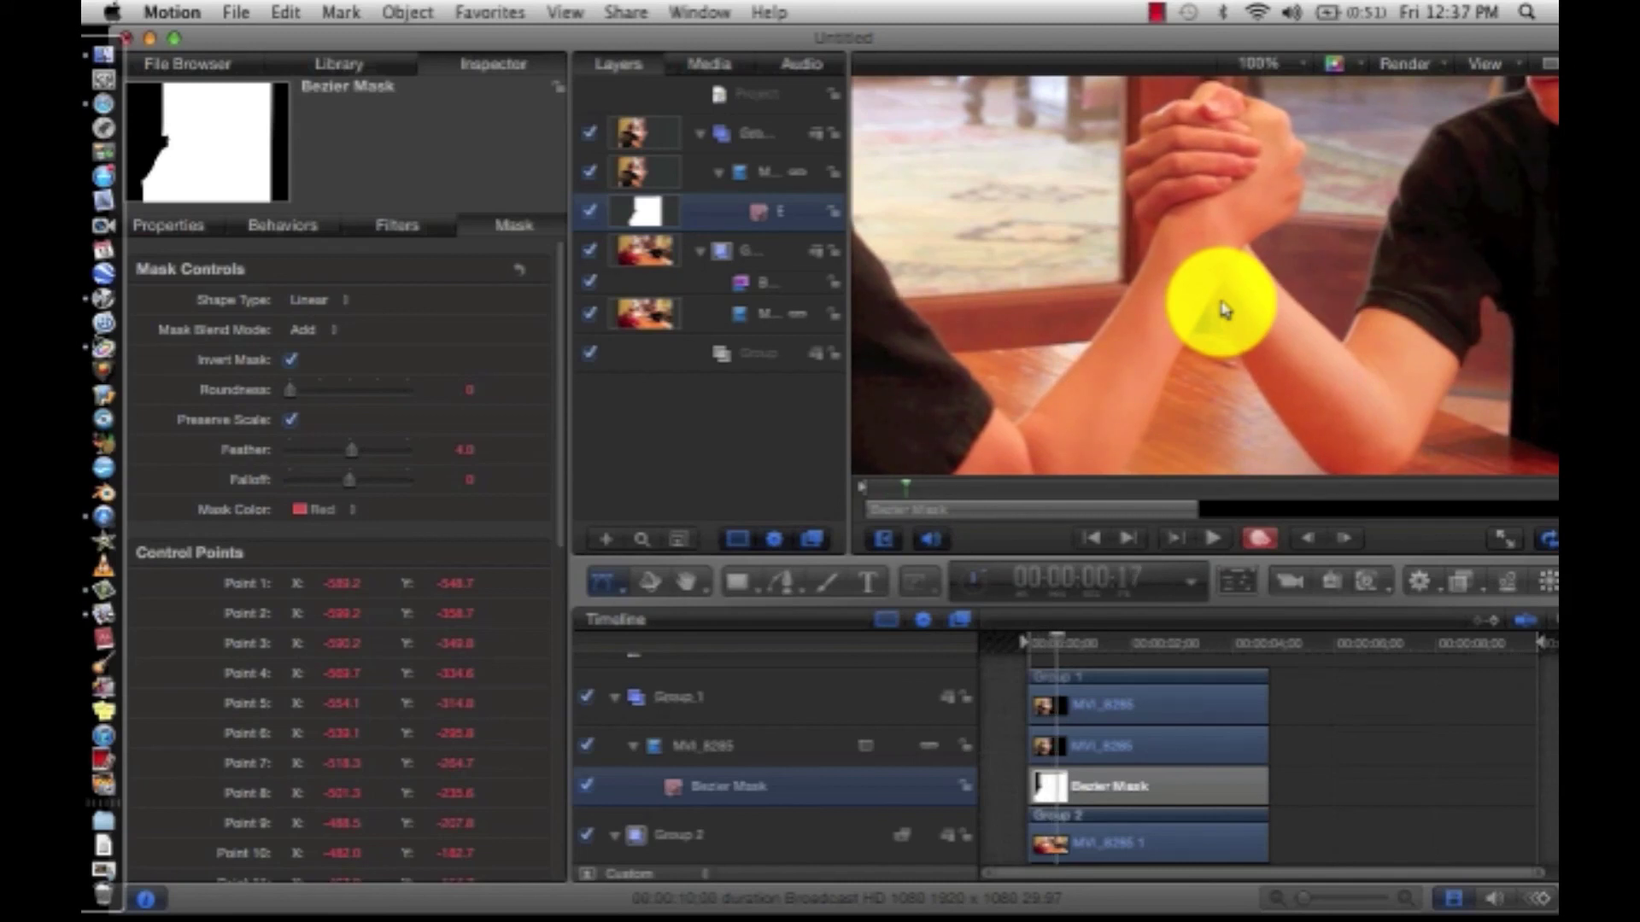
{"action": "left_click_drag", "start_coordinate": [1098, 636], "coordinate": [1146, 649]}
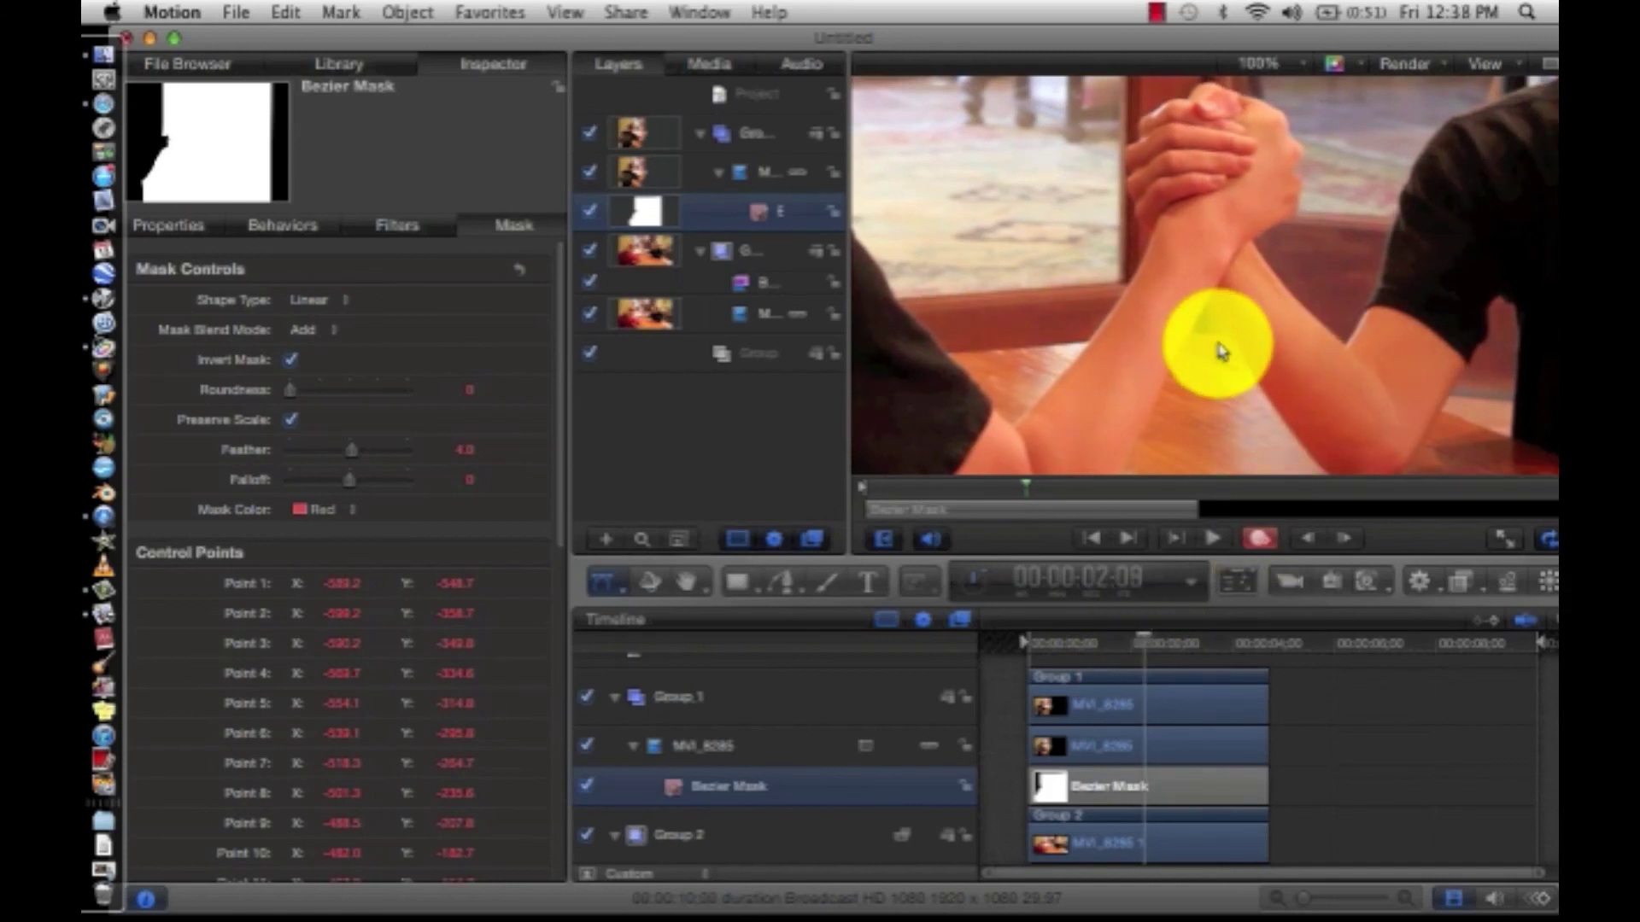
{"action": "key", "text": "Left"}
{"action": "key", "text": "Left"}
{"action": "key", "text": "Left"}
{"action": "key", "text": "Left"}
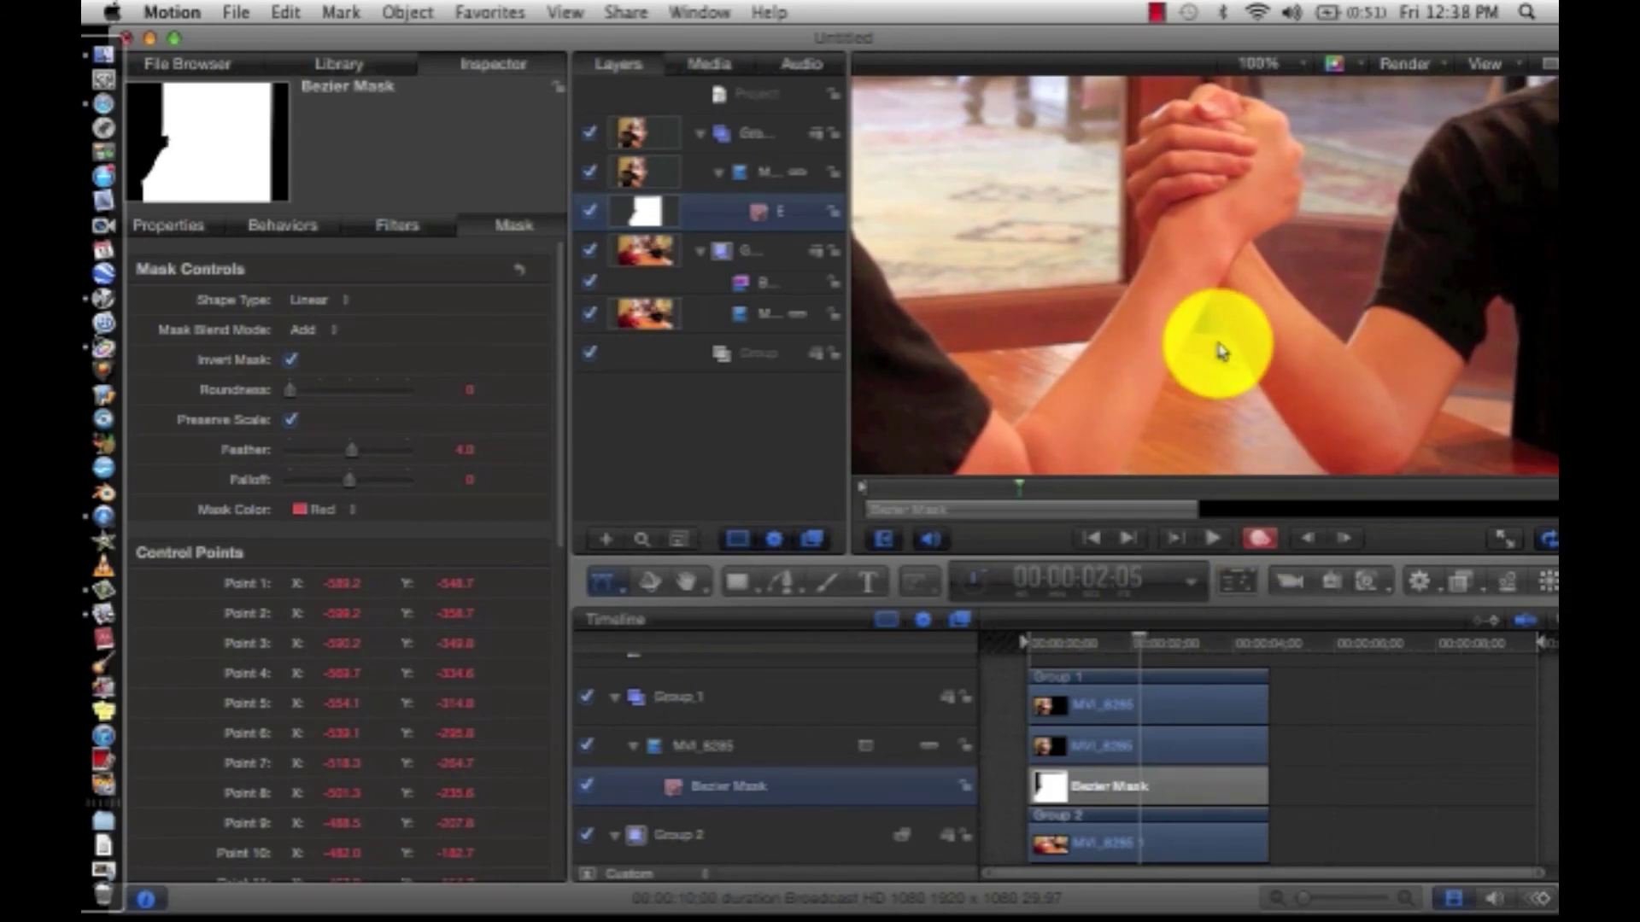
{"action": "key", "text": "Left"}
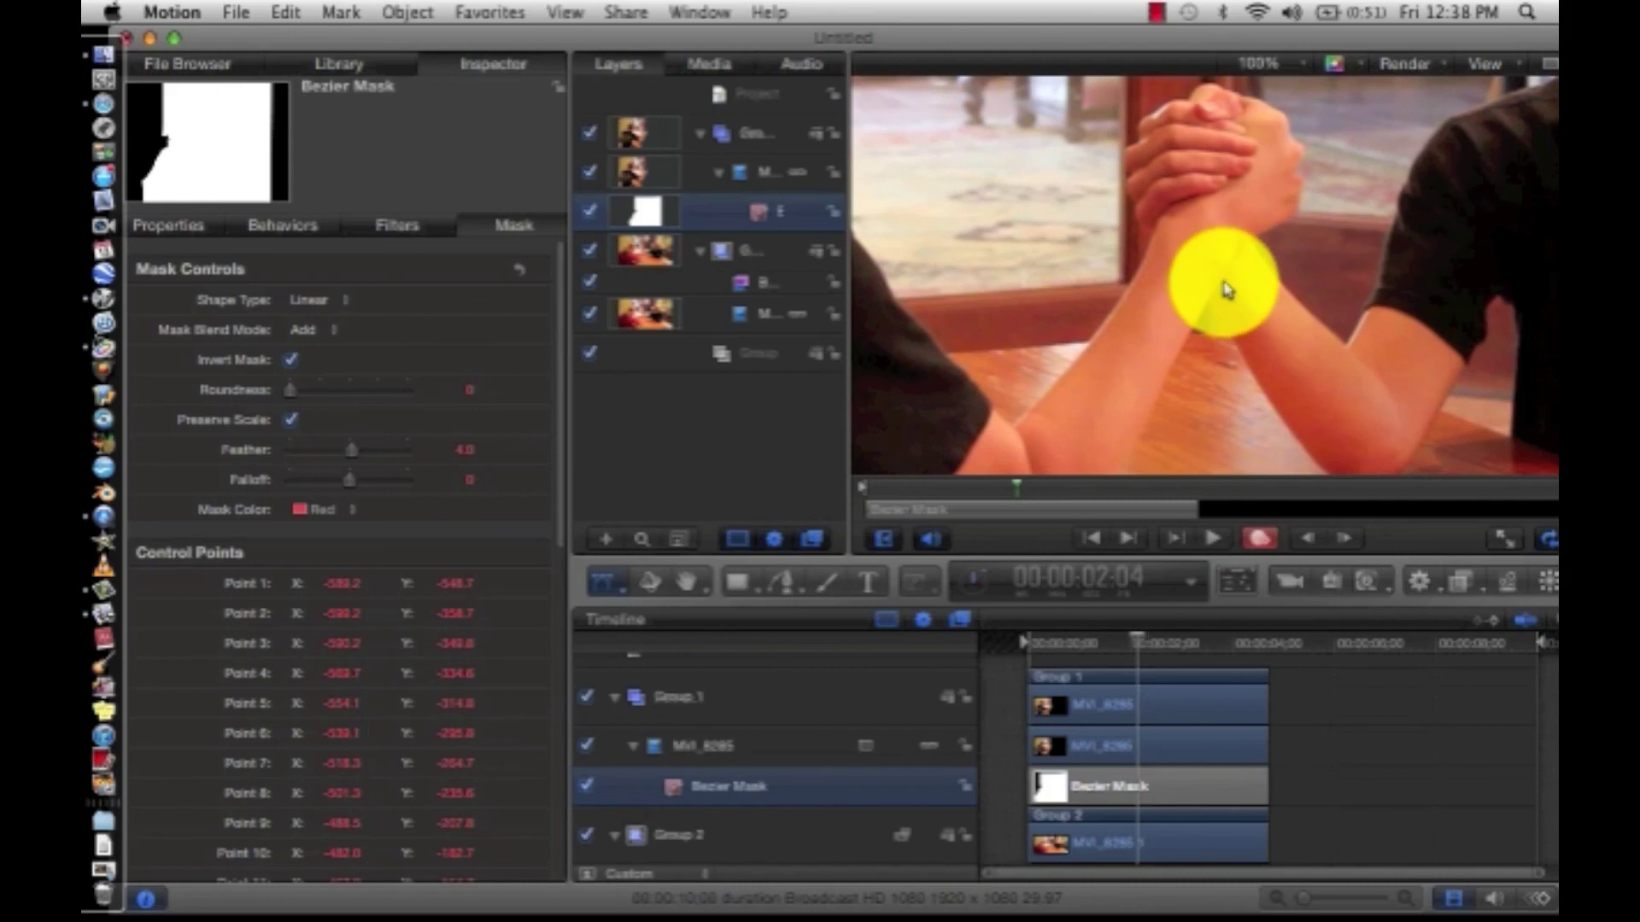
{"action": "key", "text": "Left"}
{"action": "key", "text": "Left"}
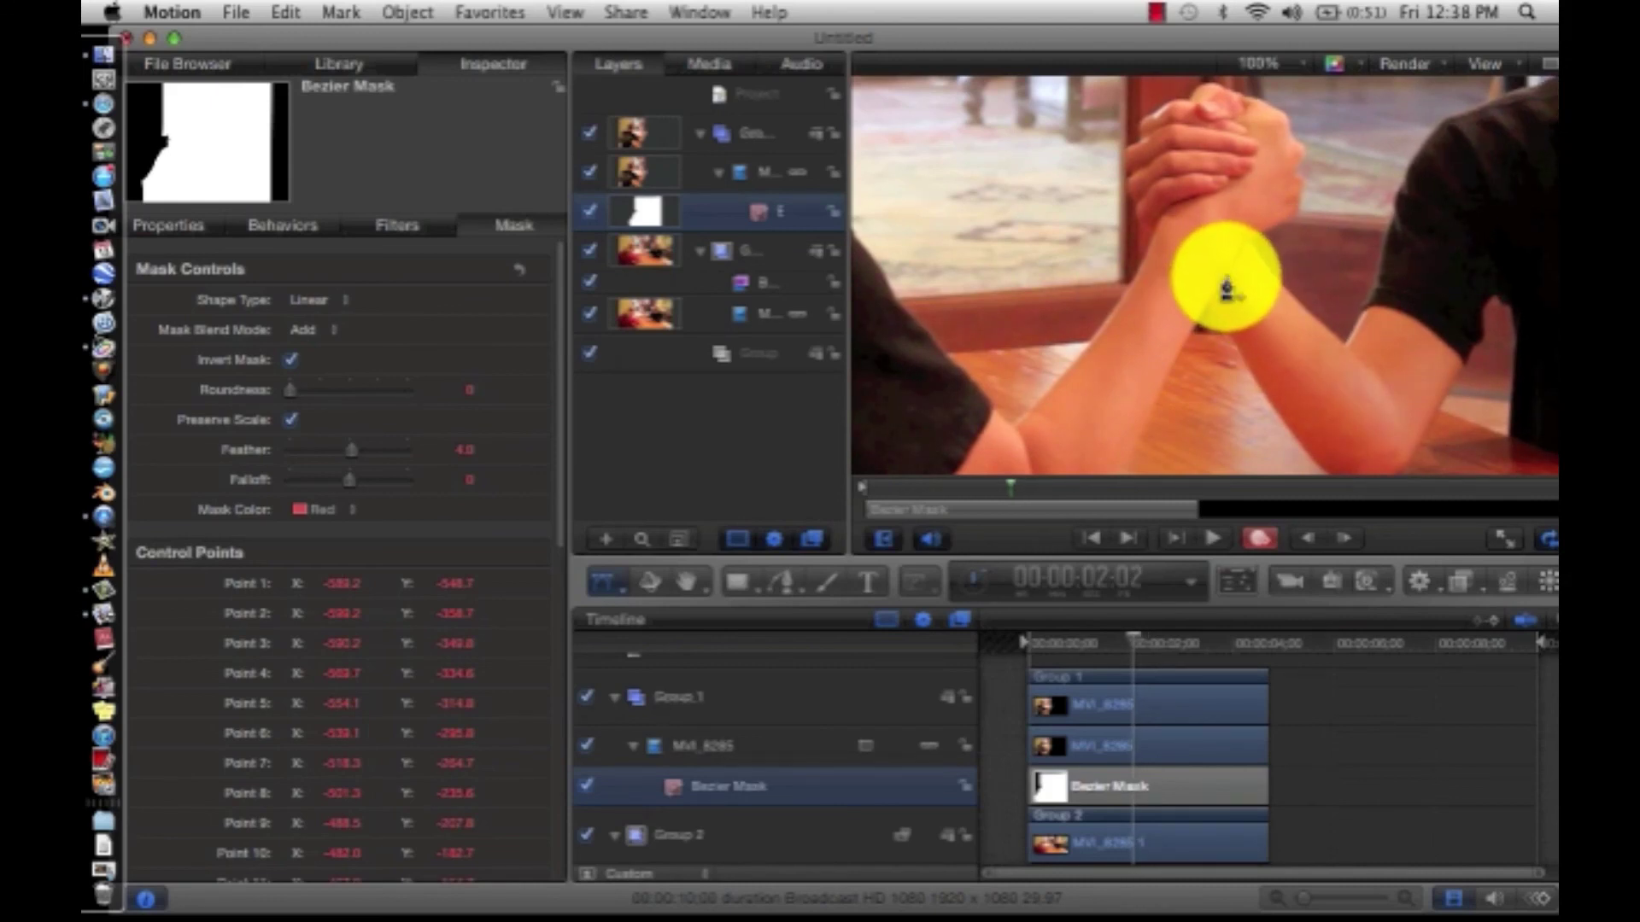
Move mask control point 13 up-left along the arm, stop recording, and return to frame one.
{"action": "left_click", "coordinate": [1238, 329]}
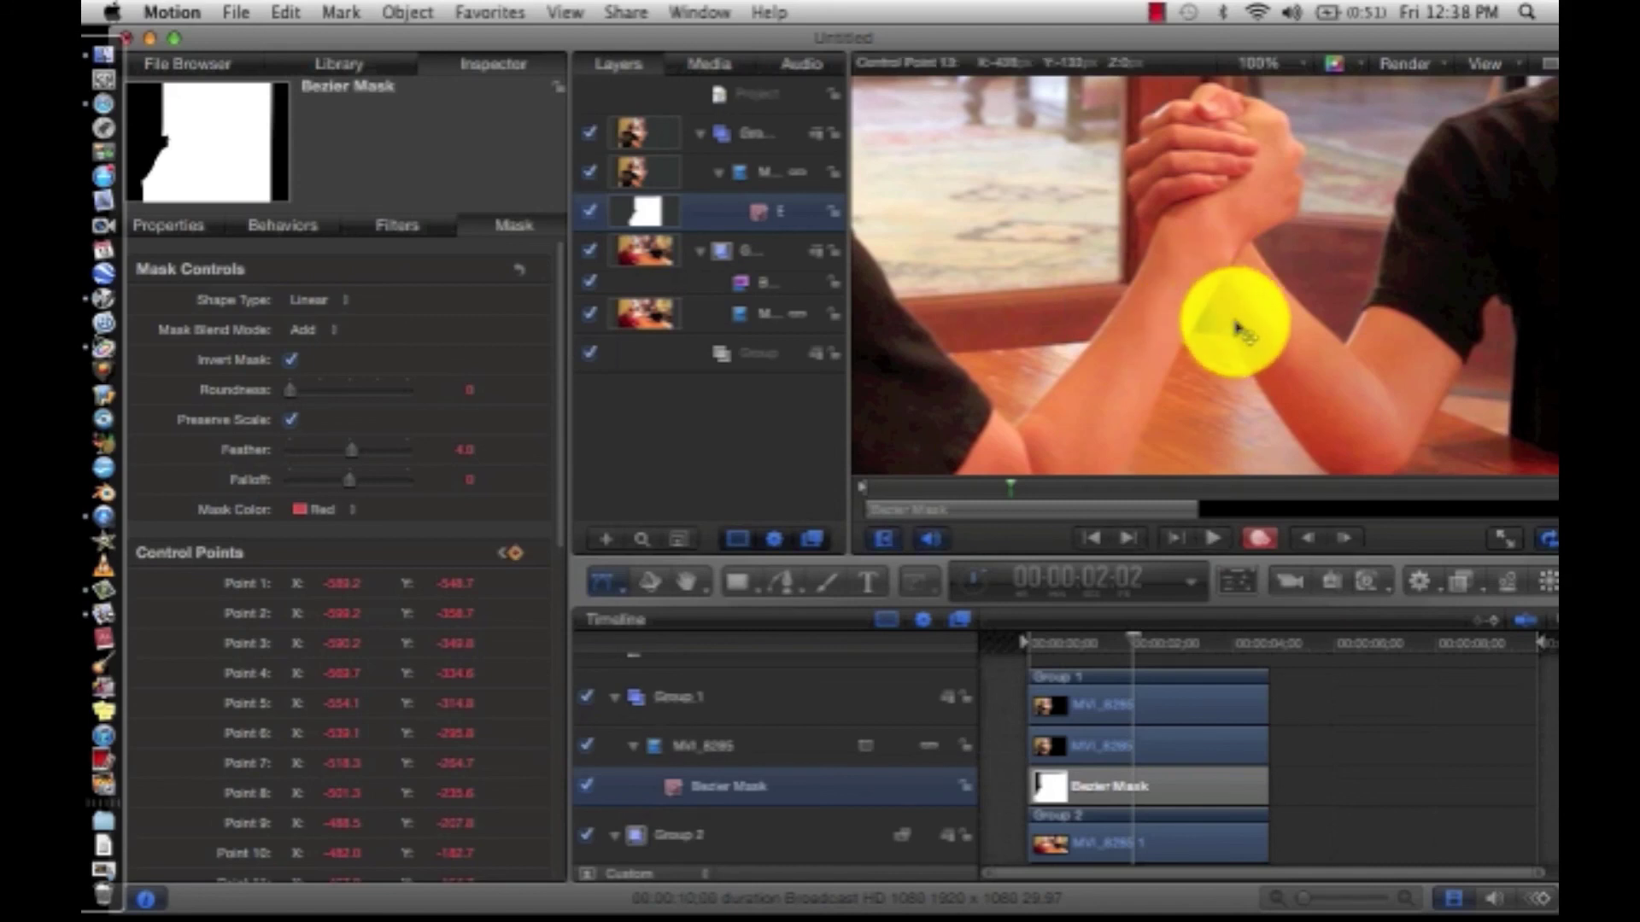
{"action": "left_click_drag", "start_coordinate": [1238, 329], "coordinate": [1213, 316]}
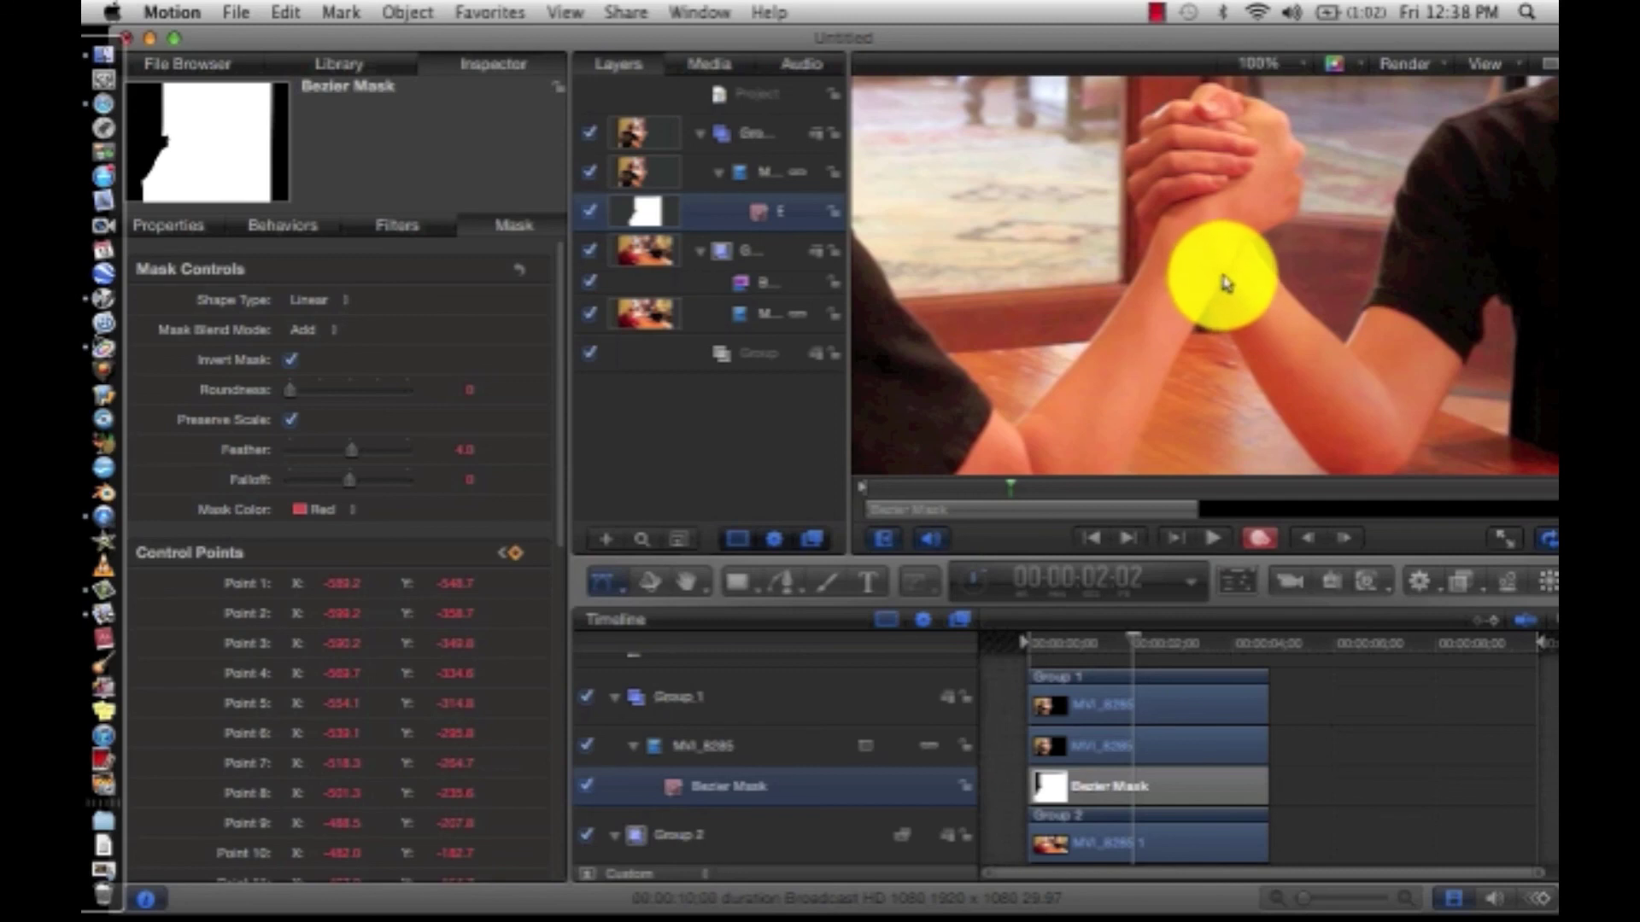
{"action": "left_click", "coordinate": [1256, 542]}
{"action": "left_click_drag", "start_coordinate": [1118, 649], "coordinate": [996, 652]}
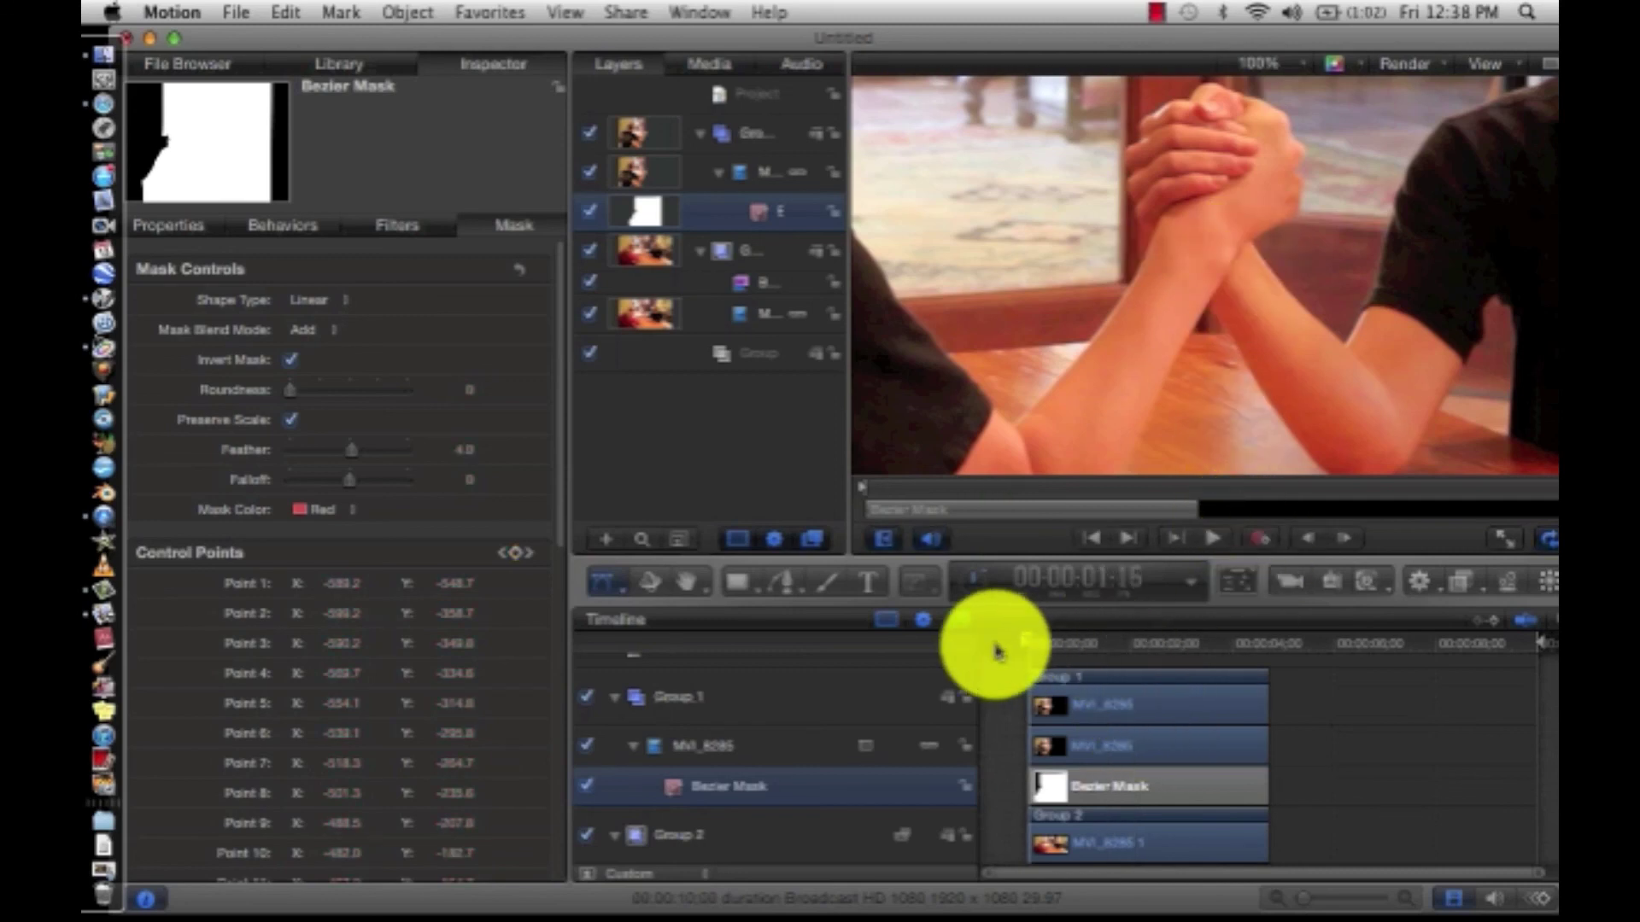
Set the canvas zoom to Fit in Window and deselect the Bezier mask.
{"action": "left_click", "coordinate": [1309, 62]}
{"action": "left_click", "coordinate": [1288, 275]}
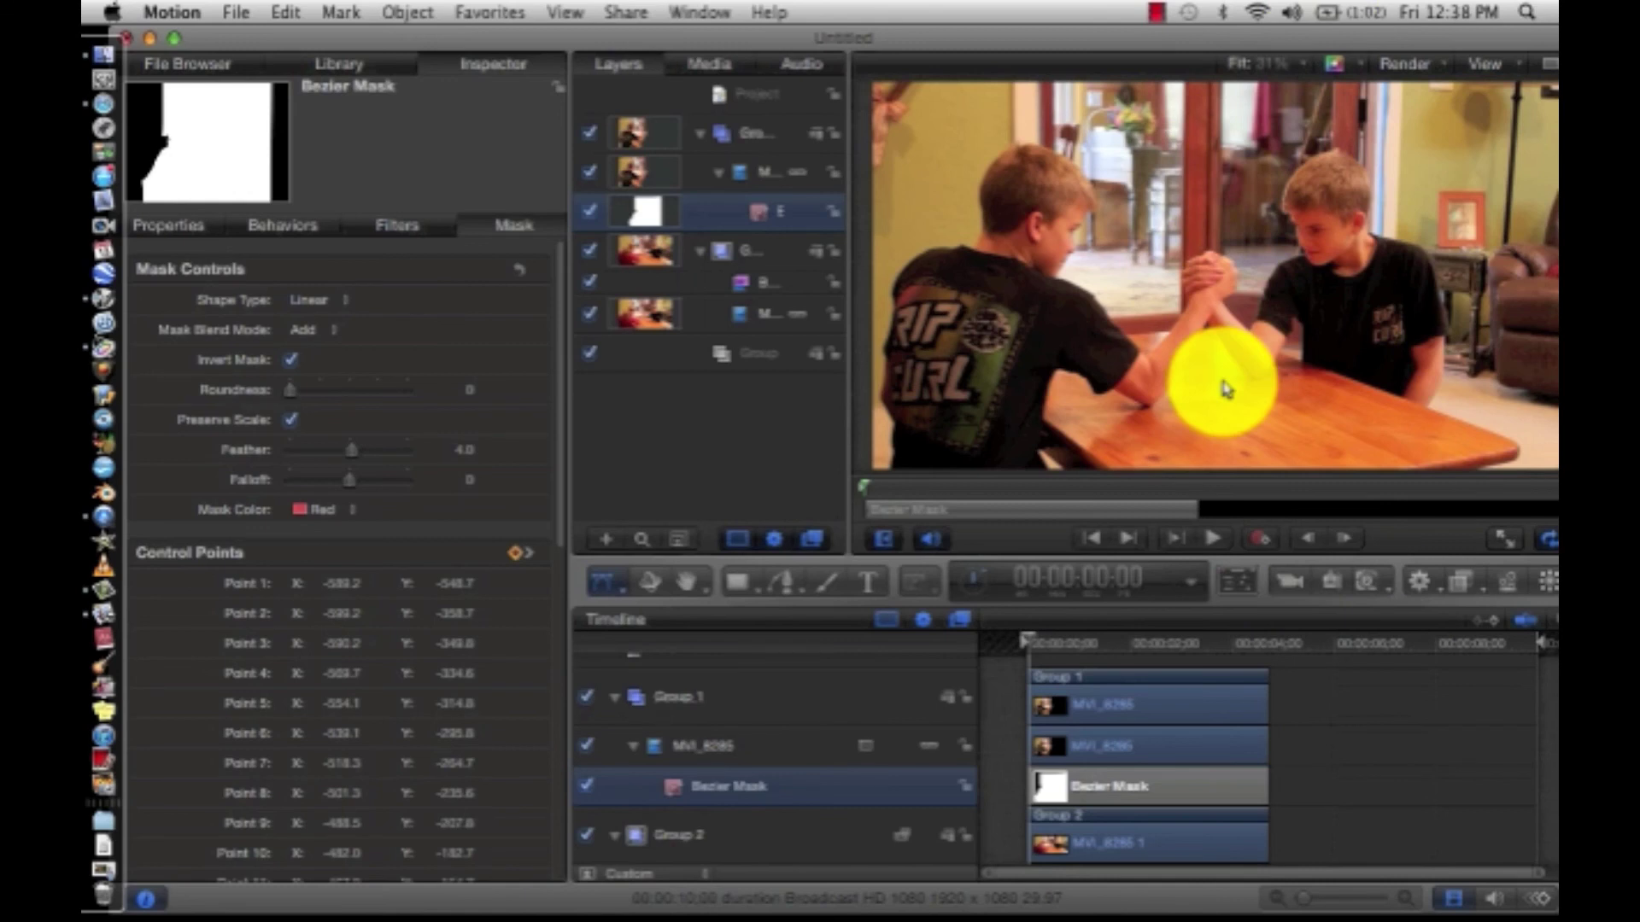
{"action": "left_click", "coordinate": [717, 172]}
Collapse both groups in the Layers list and shift the Motion window slightly right.
{"action": "left_click", "coordinate": [699, 134]}
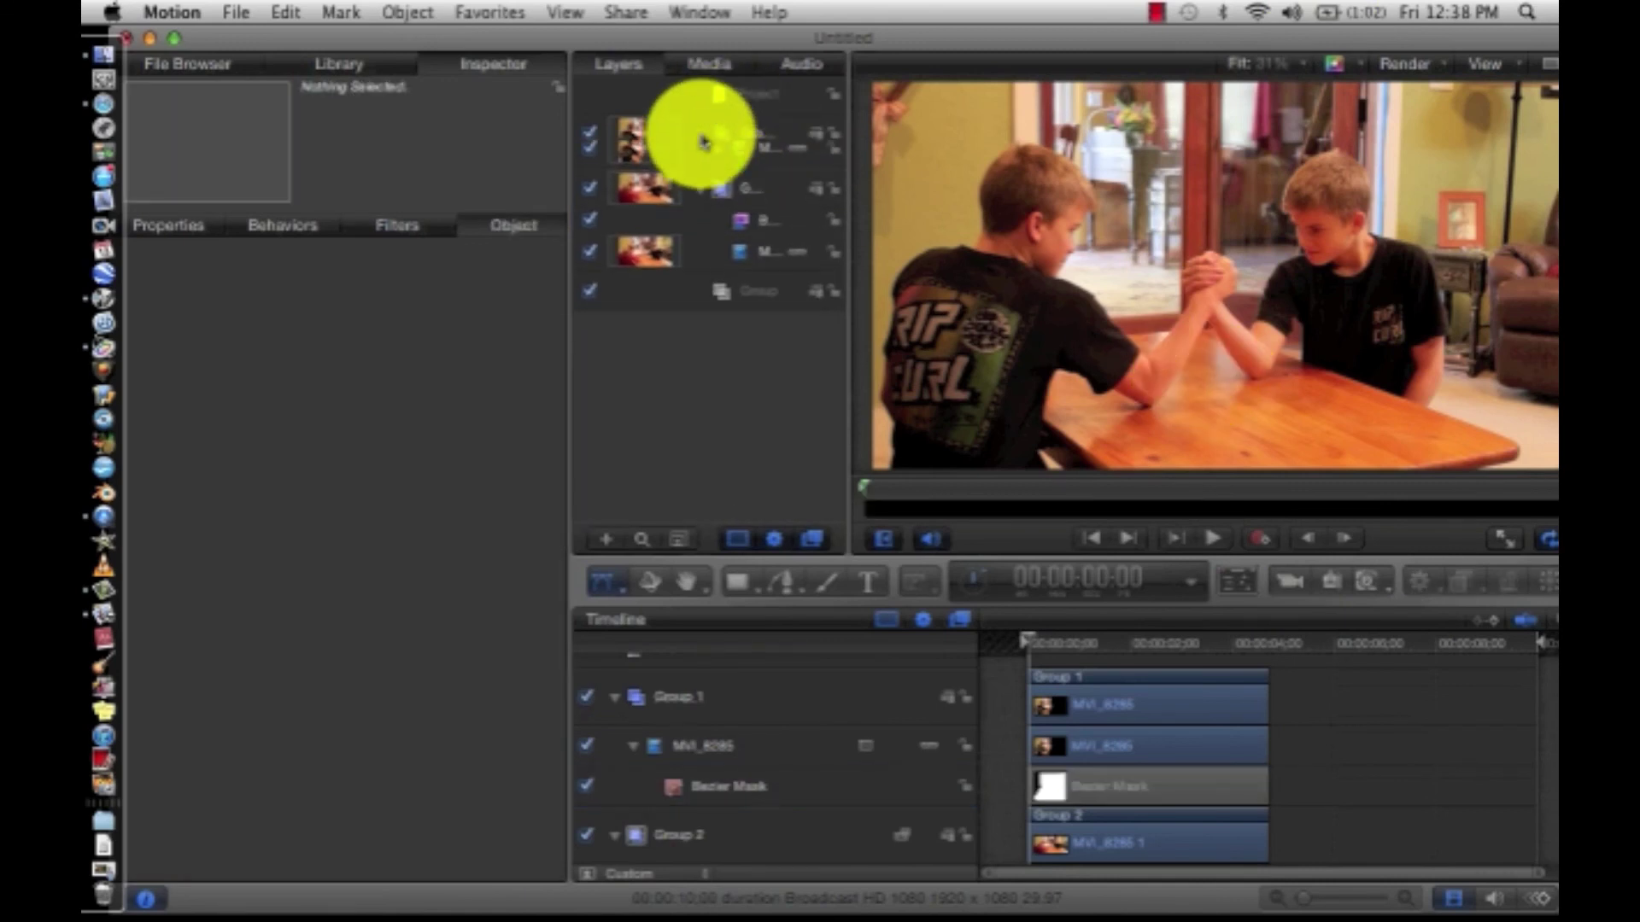
{"action": "left_click", "coordinate": [699, 171]}
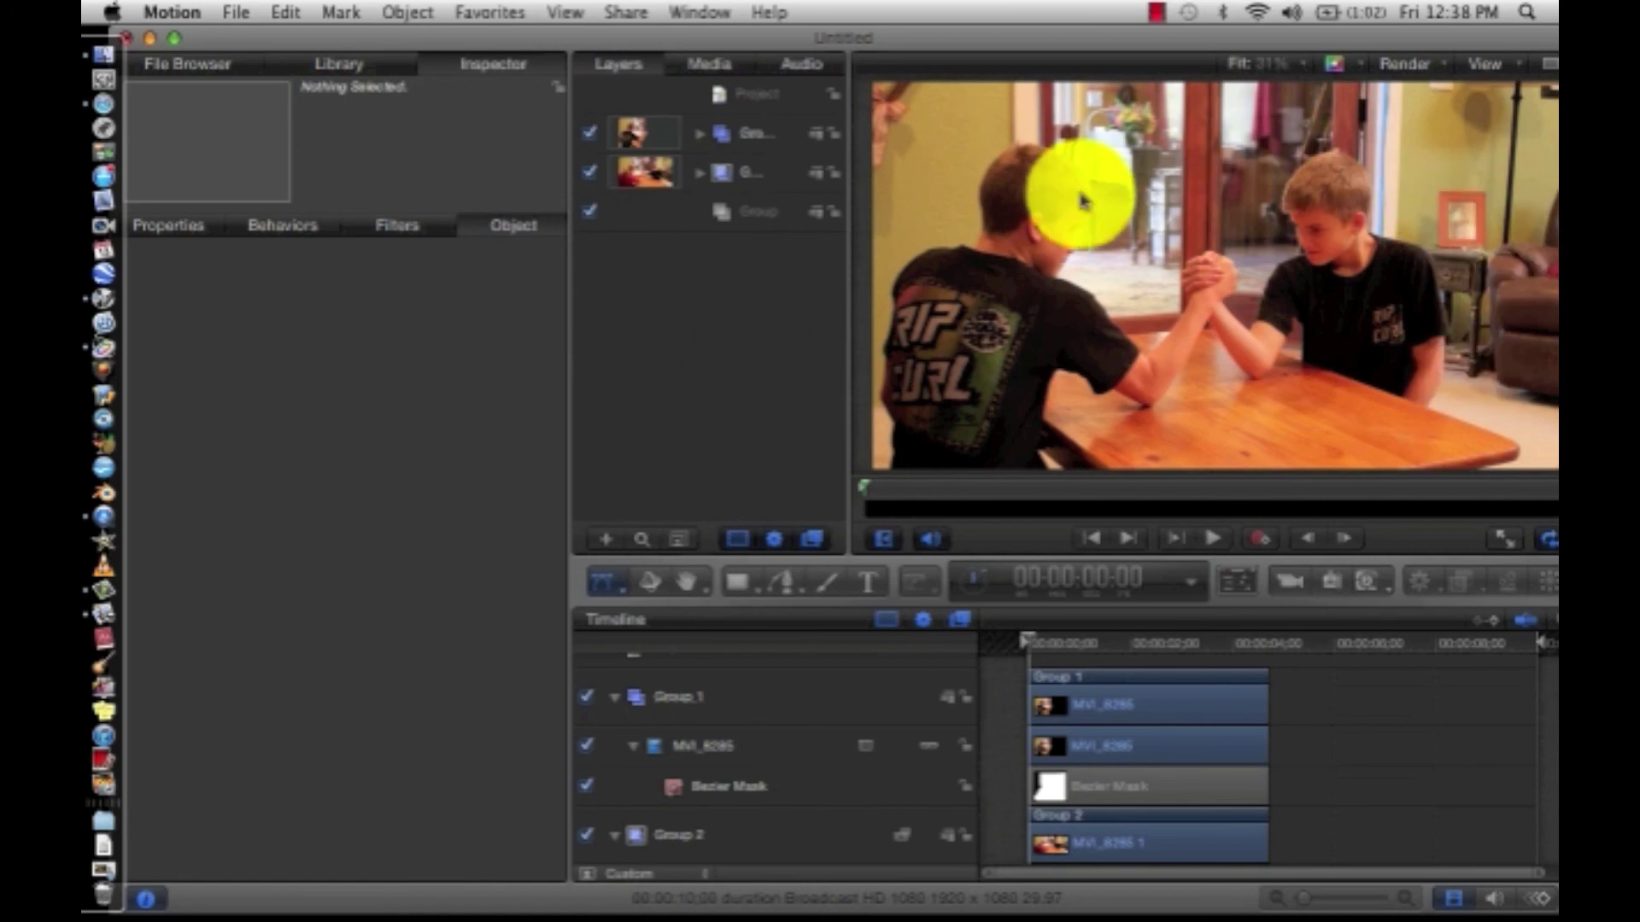
{"action": "left_click_drag", "start_coordinate": [183, 38], "coordinate": [227, 43]}
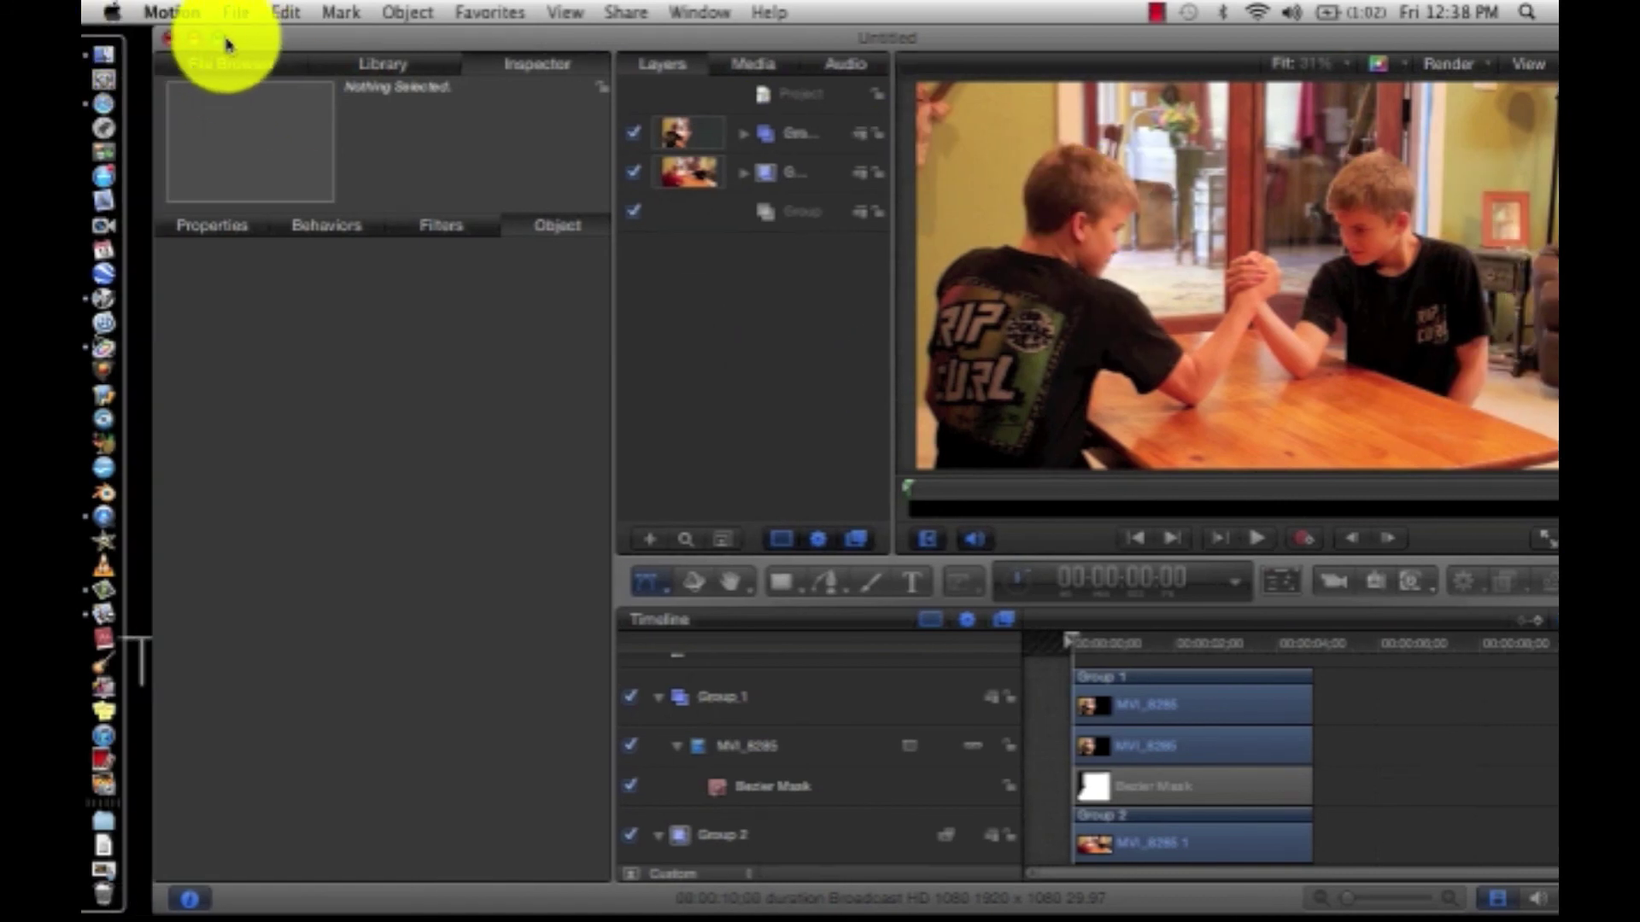
Hide Motion to reveal the Finder desktop showing Untitled 4.mov and MVI_8207.MOV.
{"action": "left_click", "coordinate": [193, 37]}
{"action": "left_click", "coordinate": [454, 220]}
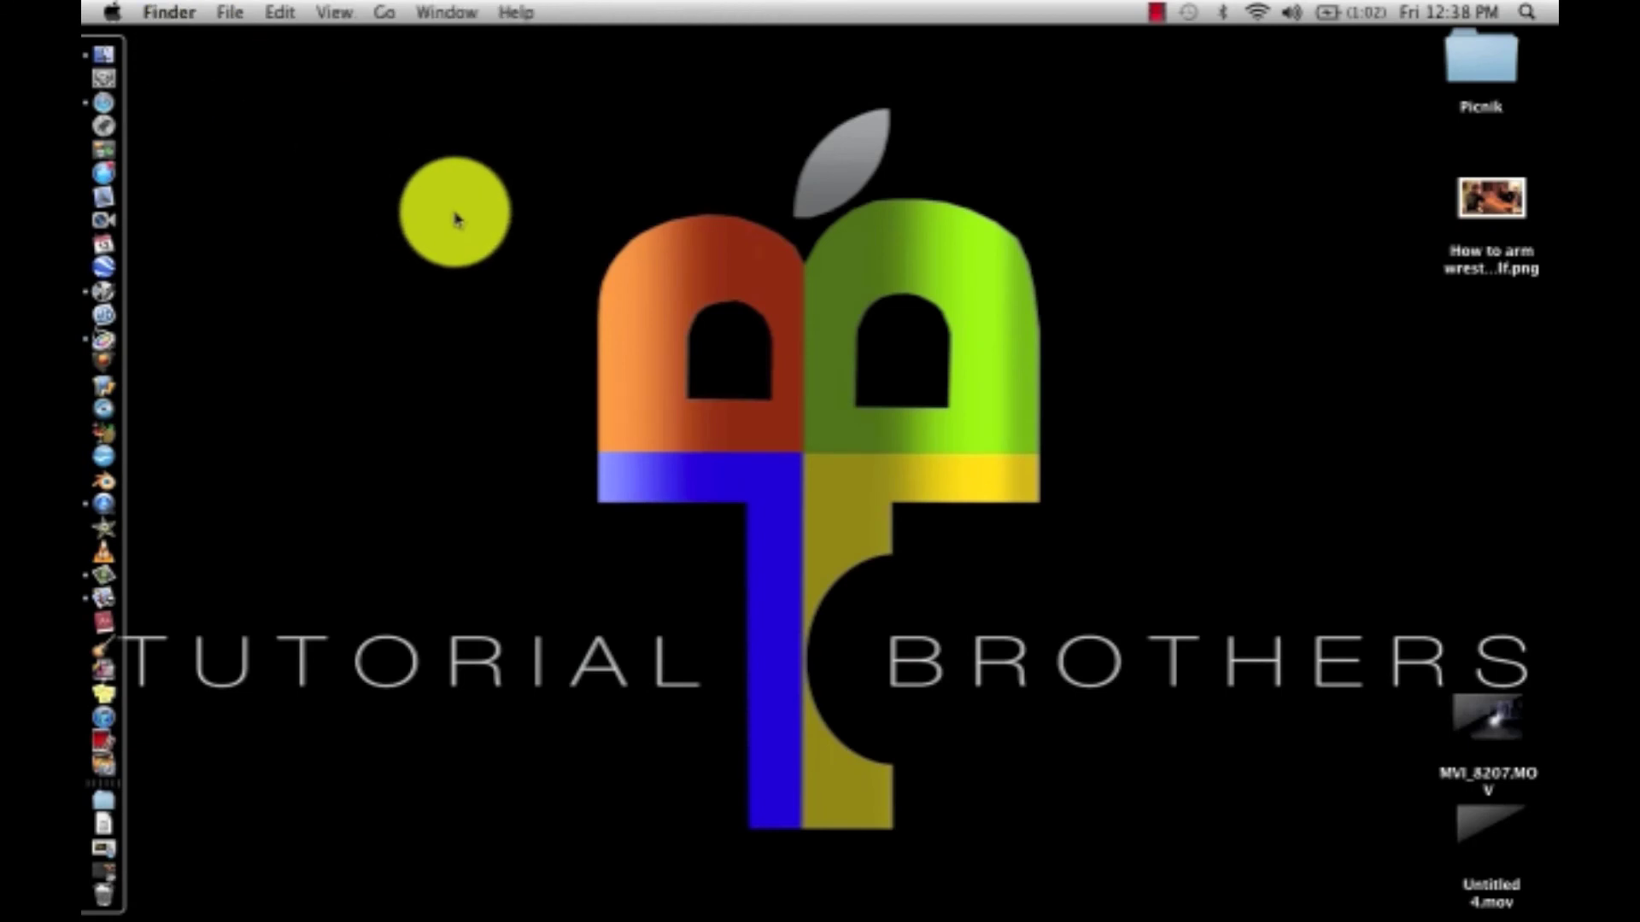